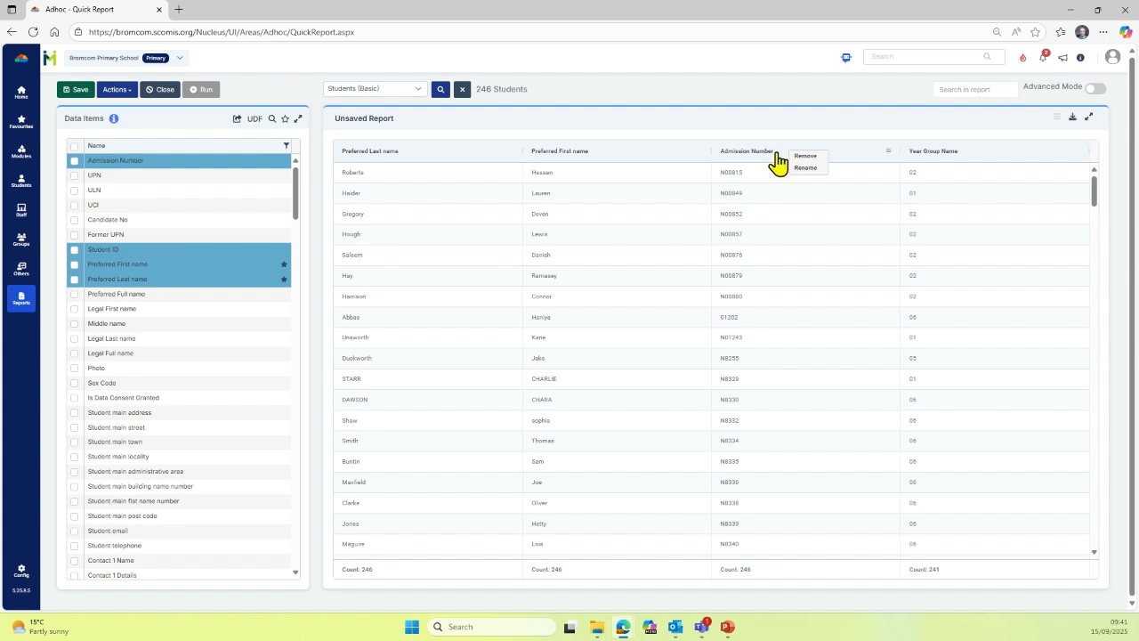
Step: Replace the Admission Number column in the report with the Tutor Group data item
left_click(810, 157)
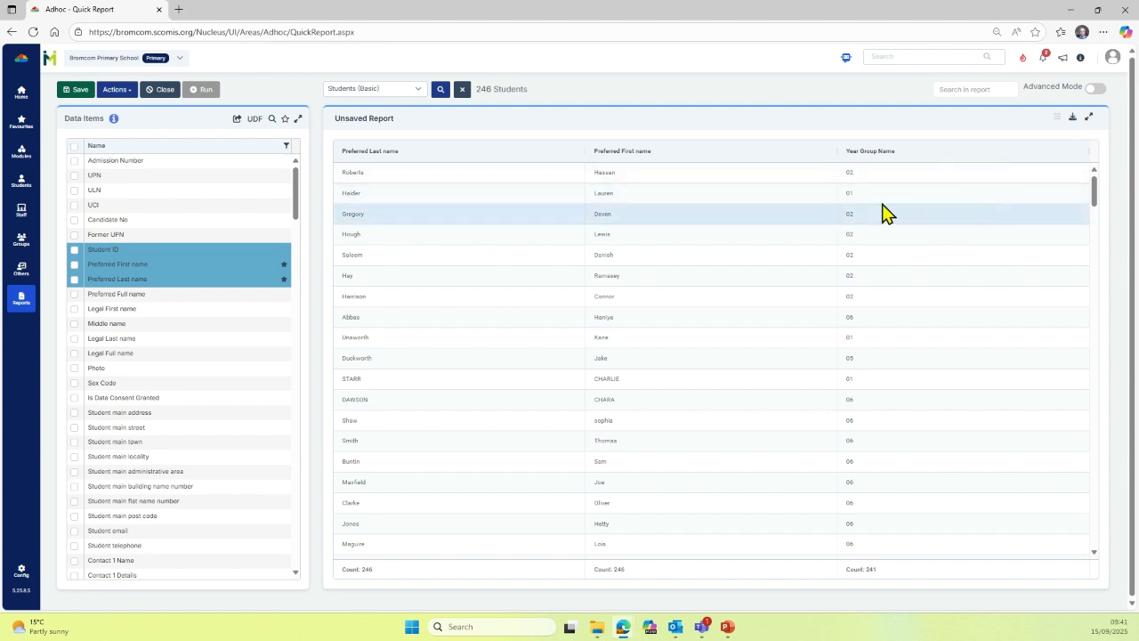
left_click(272, 119)
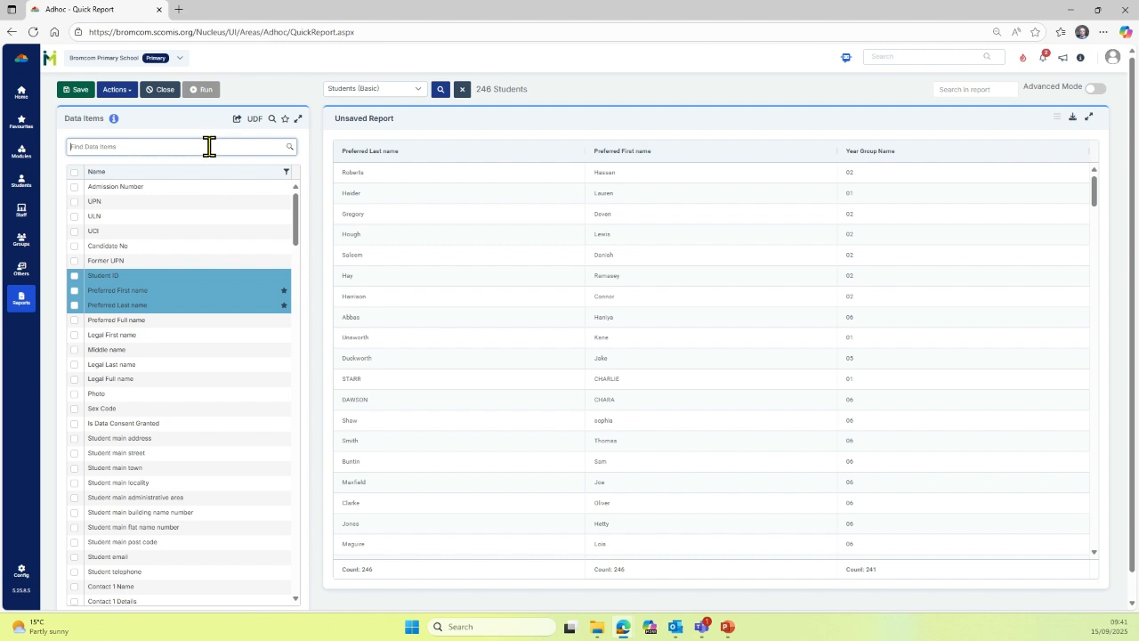
type("tutor")
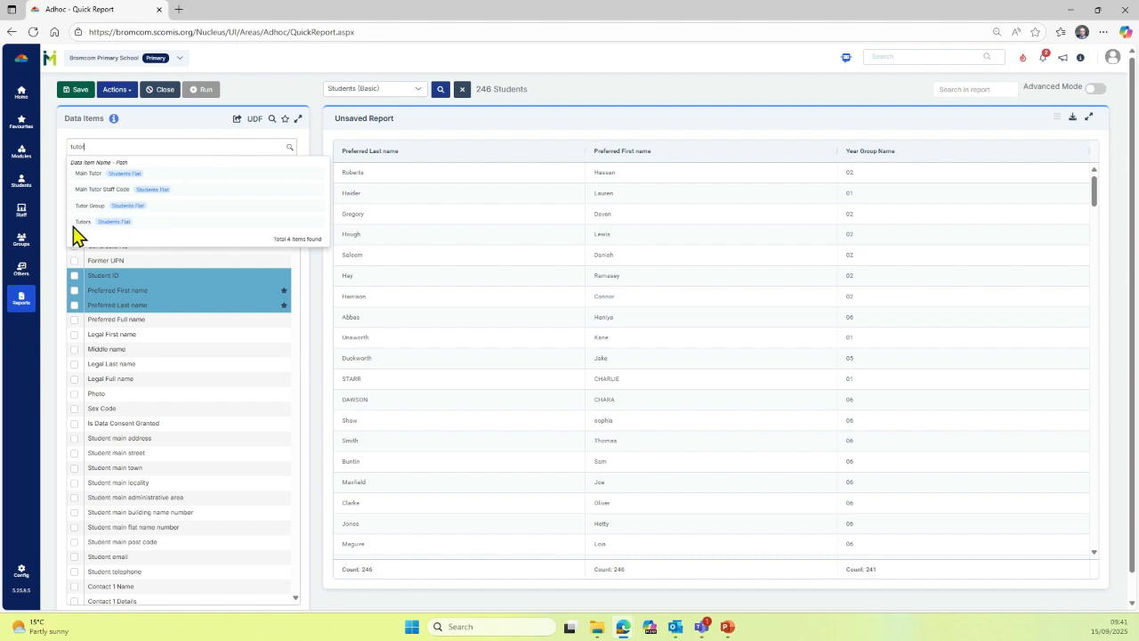
left_click(130, 207)
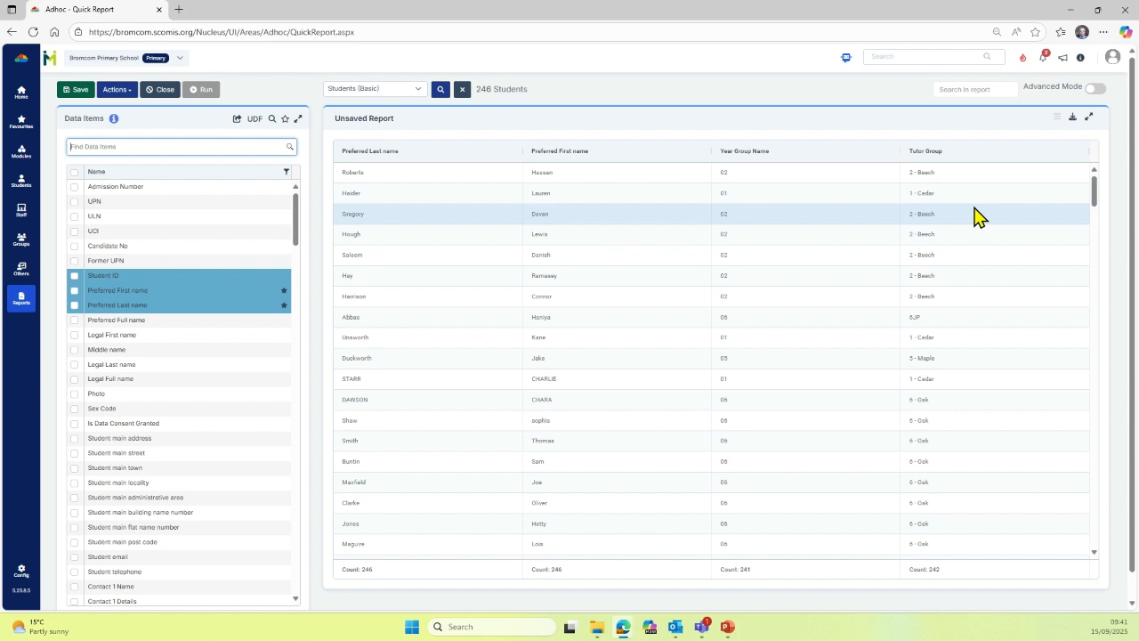
Step: In Advanced Mode, start an attendance summary column labelled "Attendance to Date"
left_click(1097, 96)
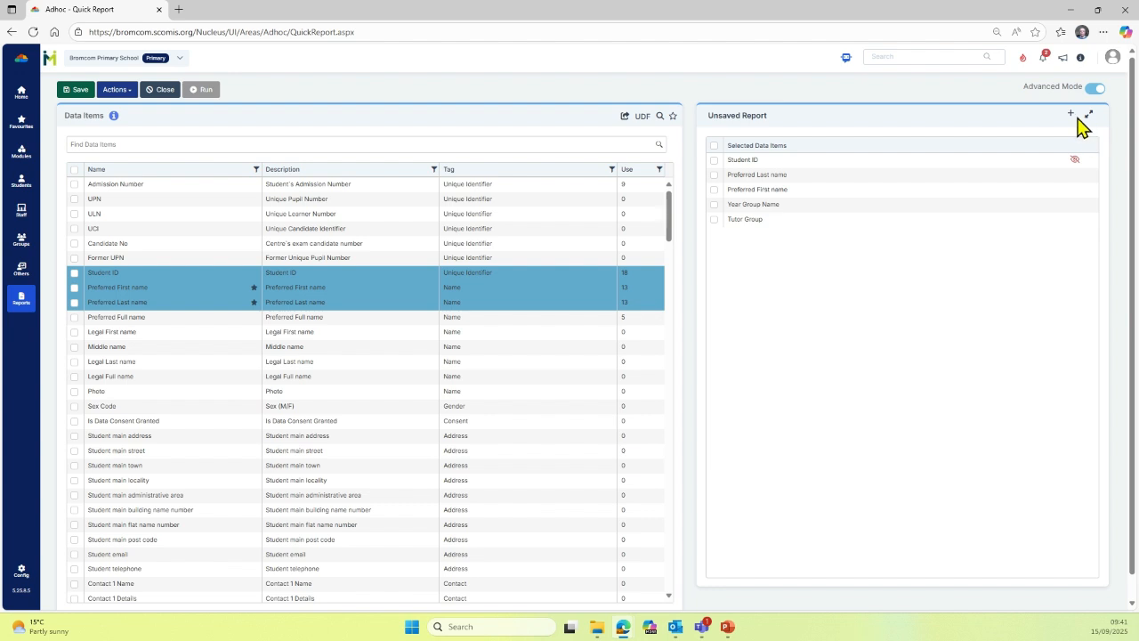
left_click(1071, 117)
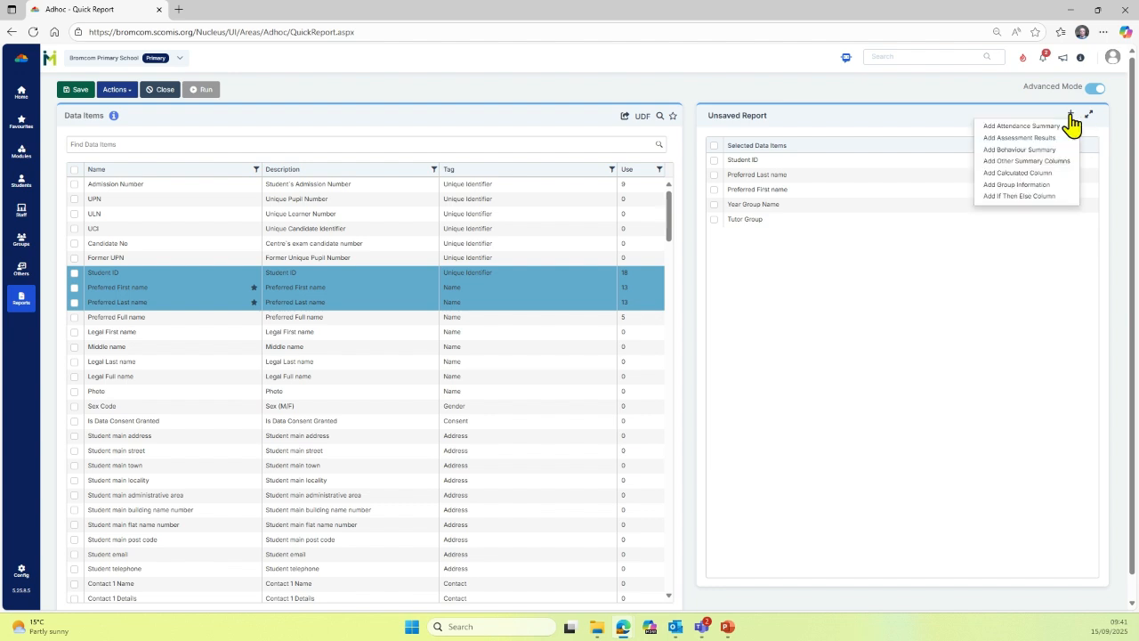
left_click(1022, 126)
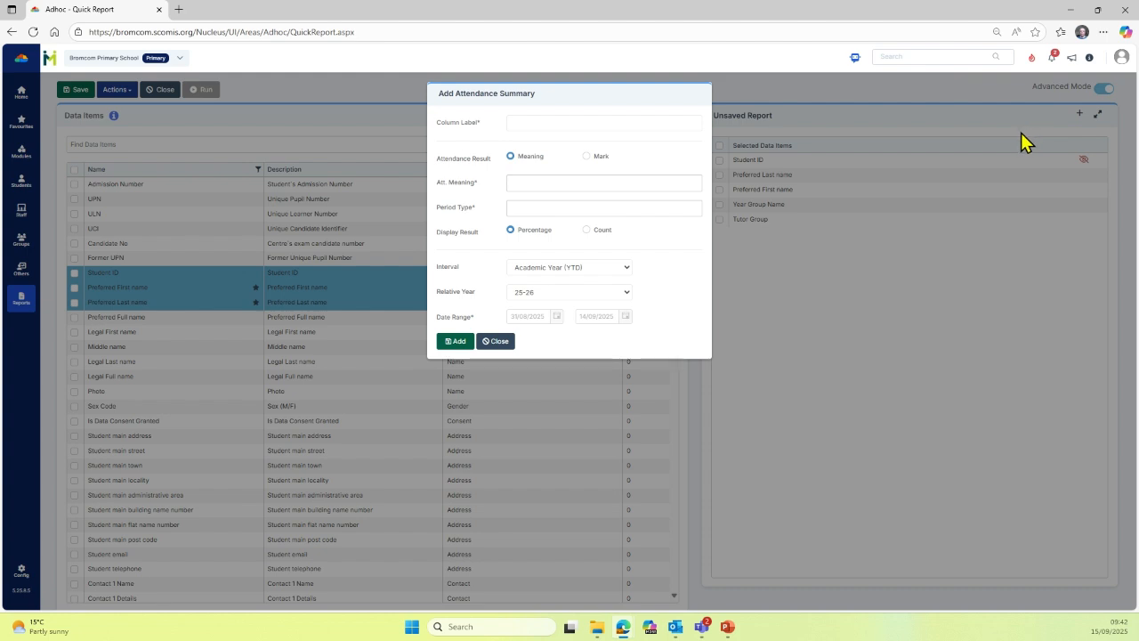
left_click(540, 124)
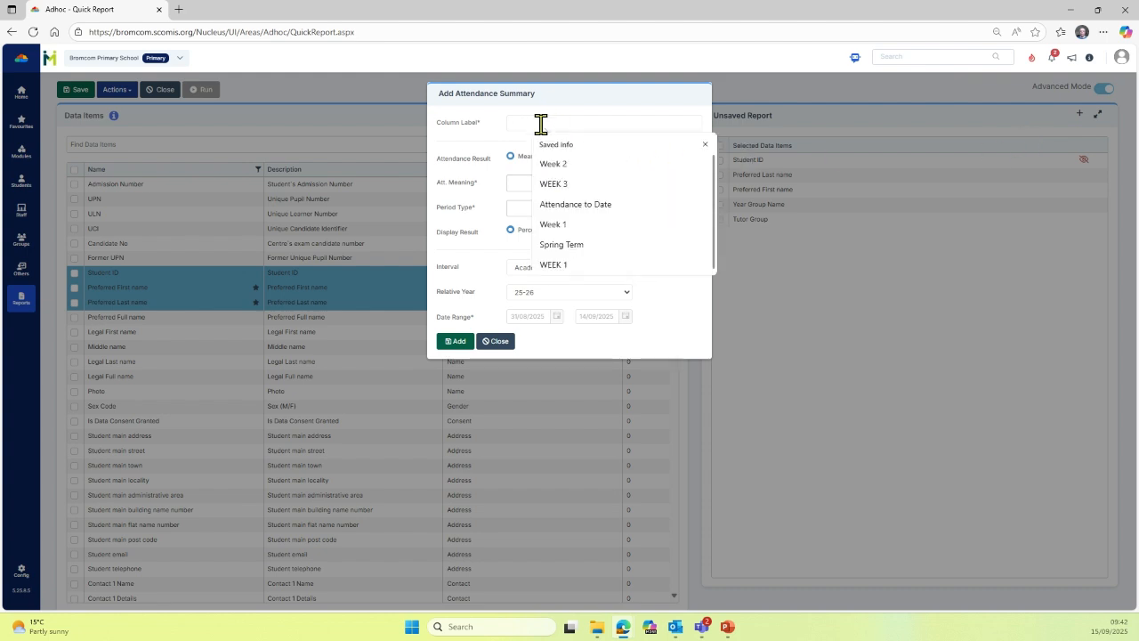
left_click(579, 207)
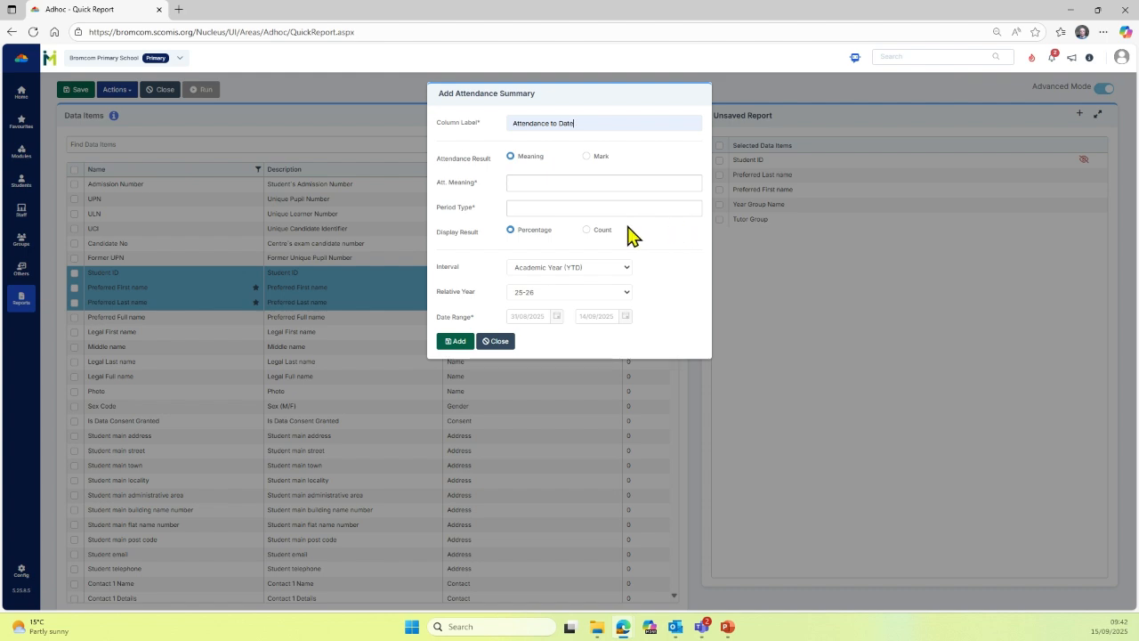
Step: Set the summary's attendance meanings to Present and Educational Activity, and its period types to AM and PM
left_click(516, 183)
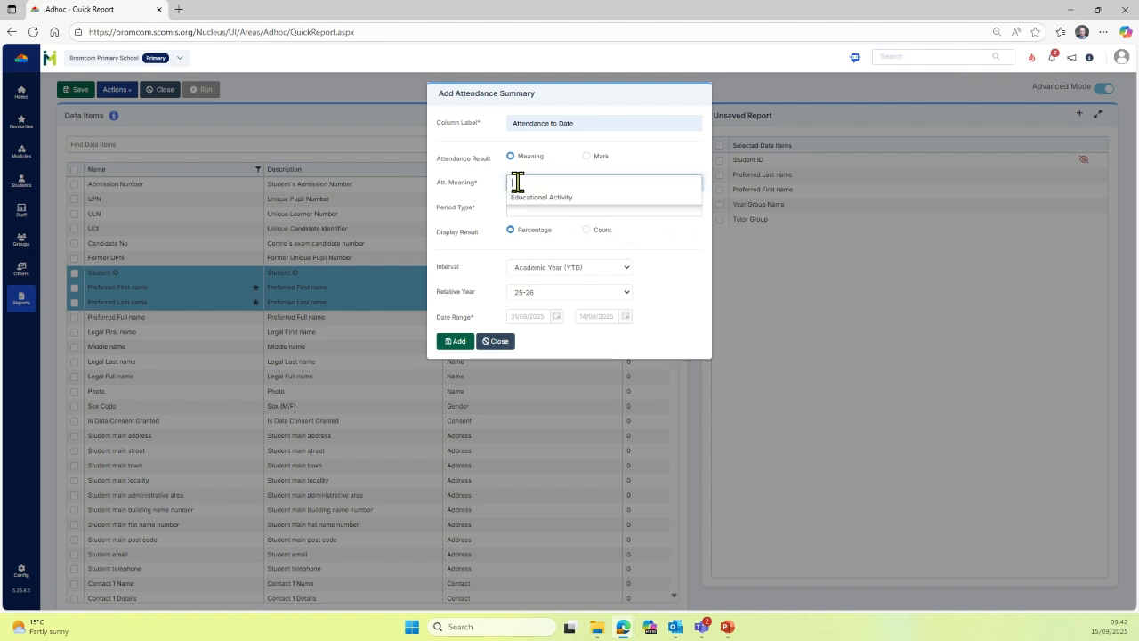
left_click(535, 200)
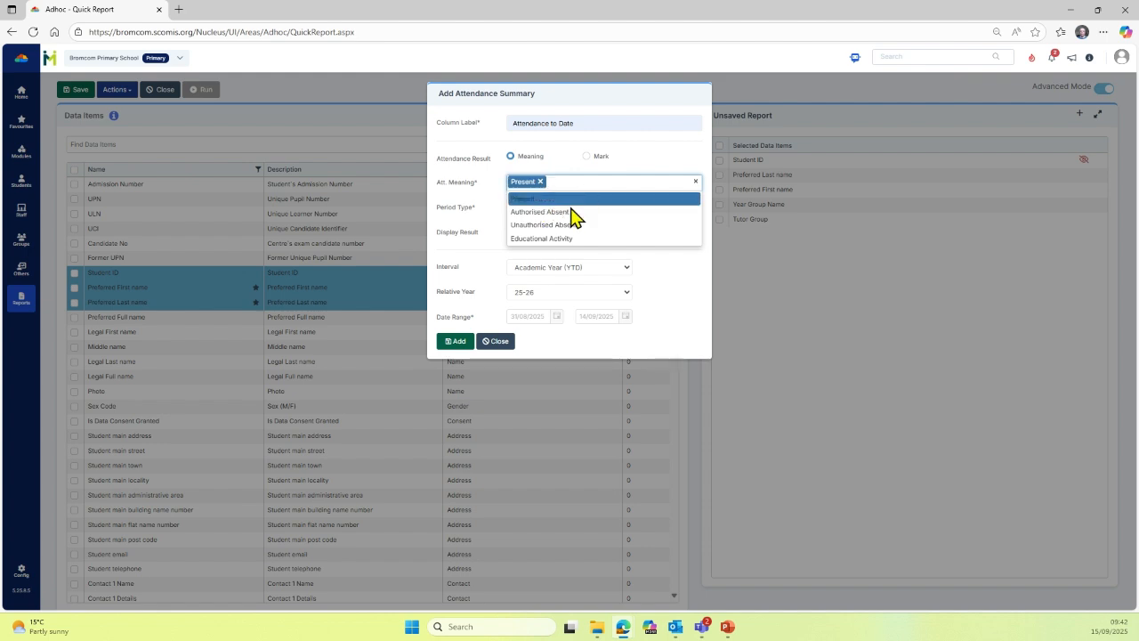
left_click(554, 238)
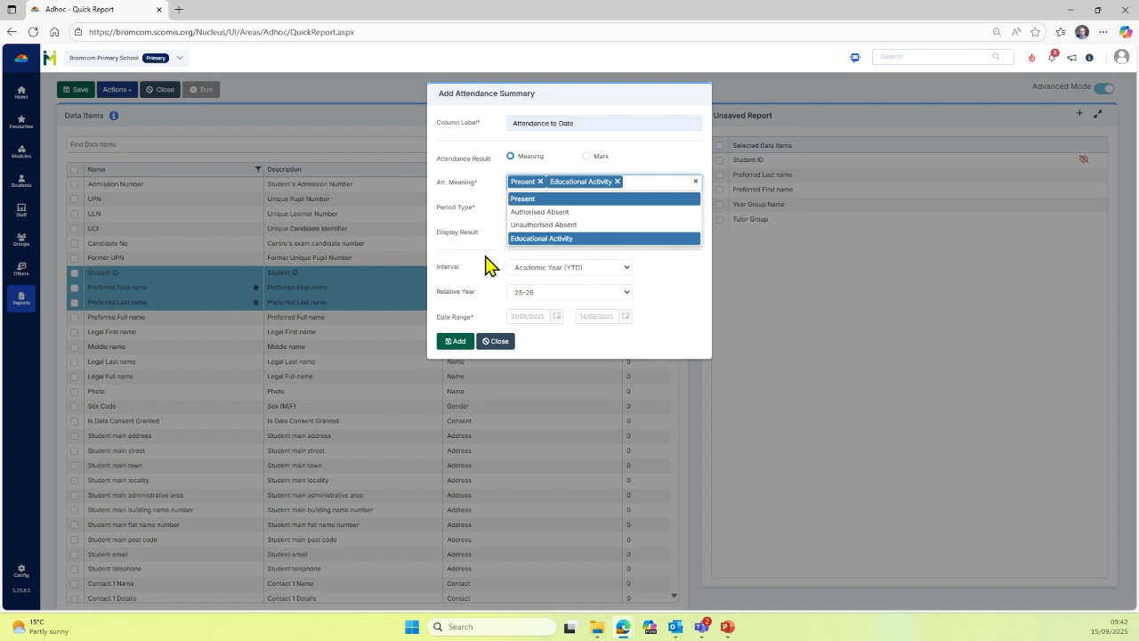
left_click(699, 328)
left_click(538, 210)
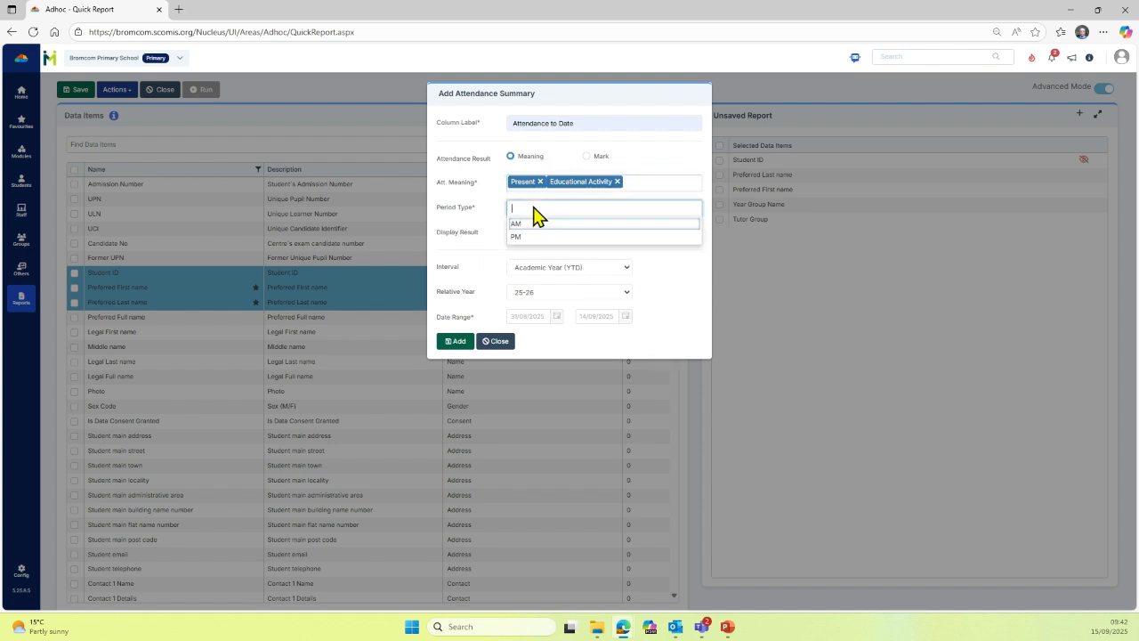
left_click(541, 224)
left_click(539, 238)
left_click(686, 273)
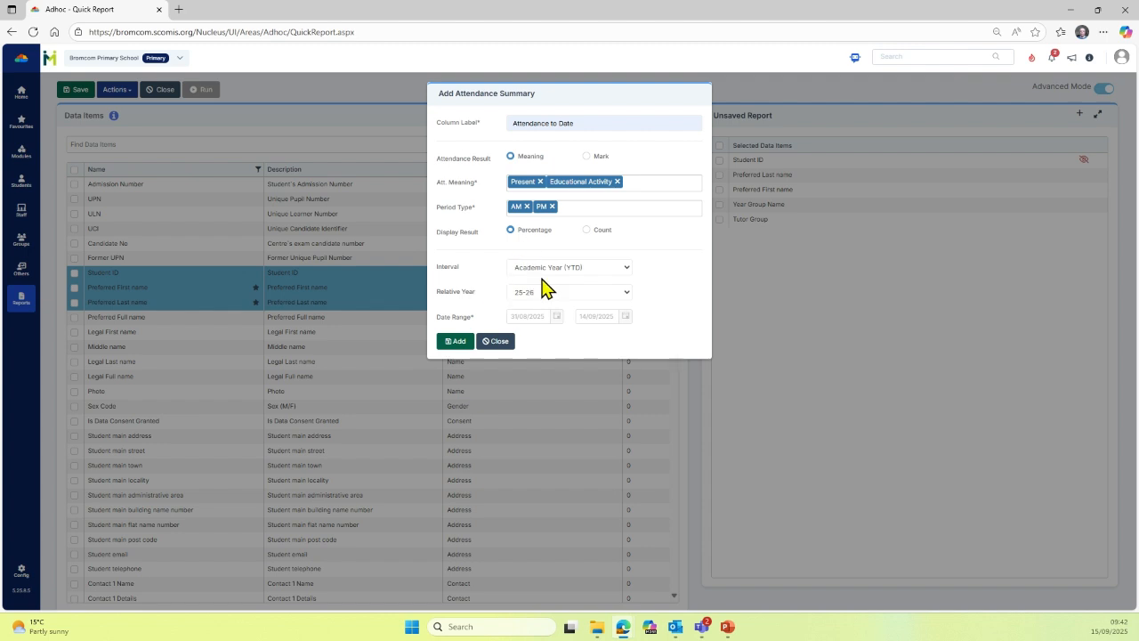
Step: Set the attendance summary's relative year to 24-25 and add the column to the report
left_click(627, 295)
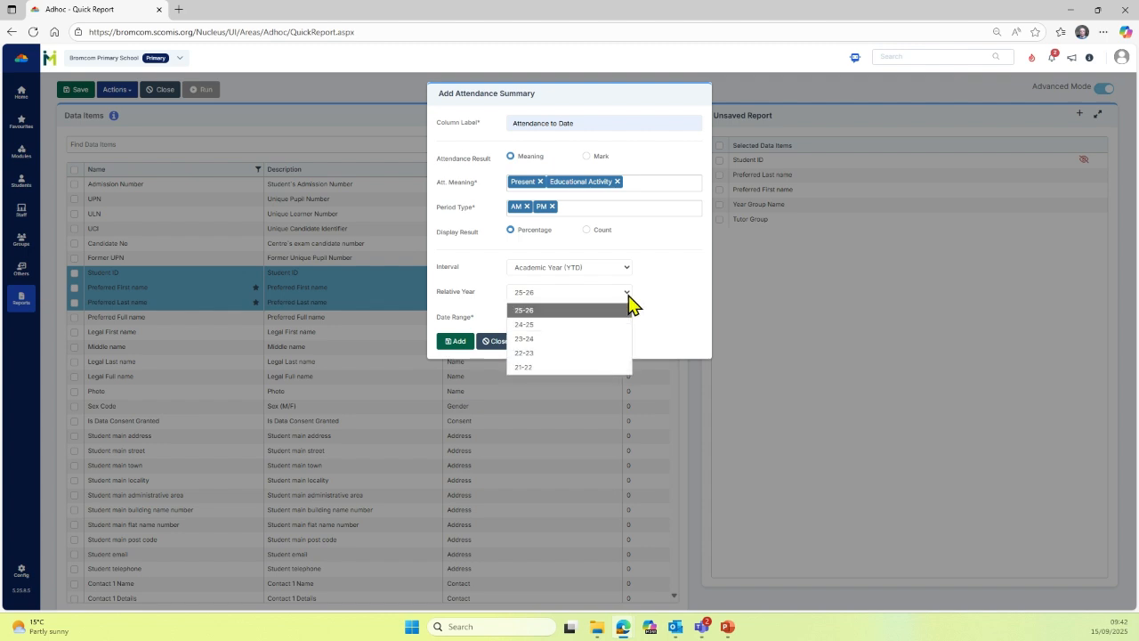
left_click(588, 326)
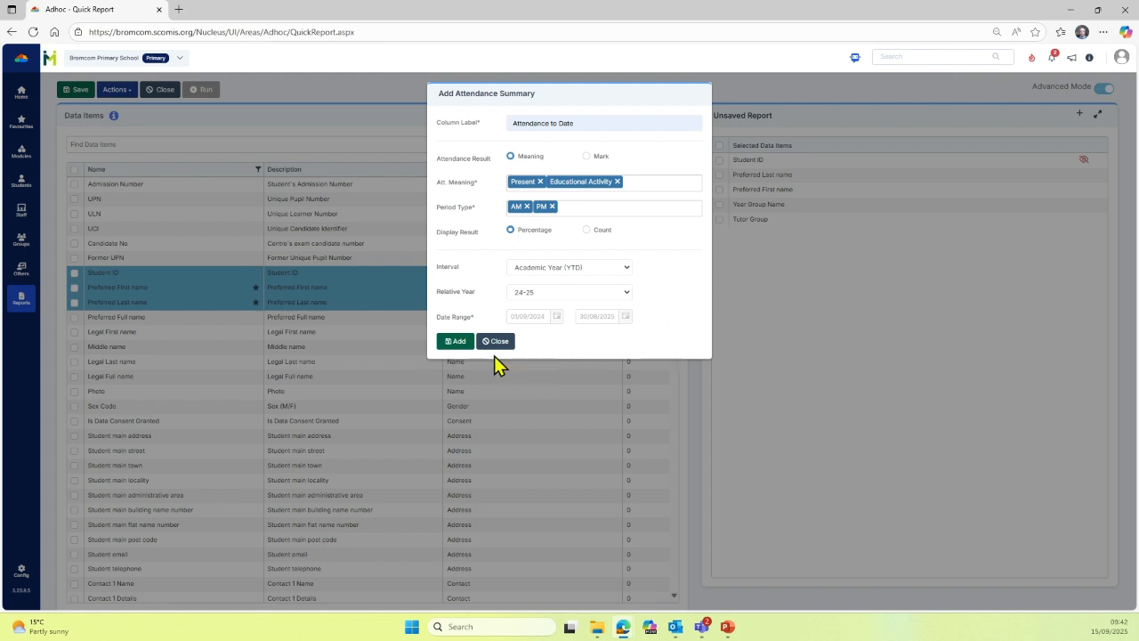
left_click(456, 347)
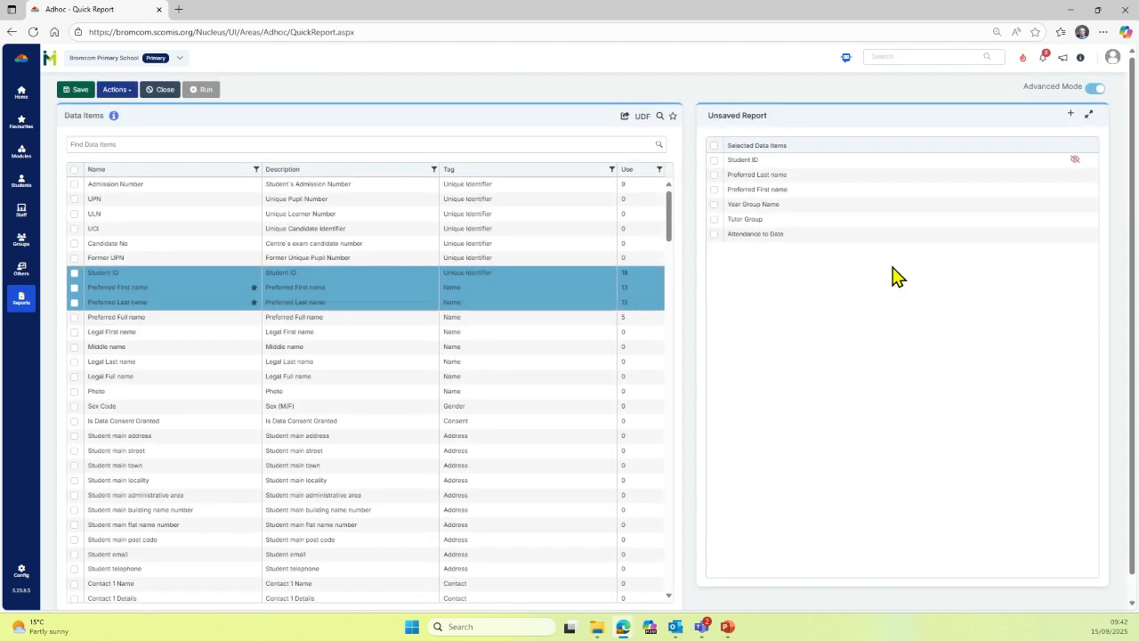
Step: Leave Advanced Mode and examine the students' values in the Attendance to Date column
left_click(1094, 89)
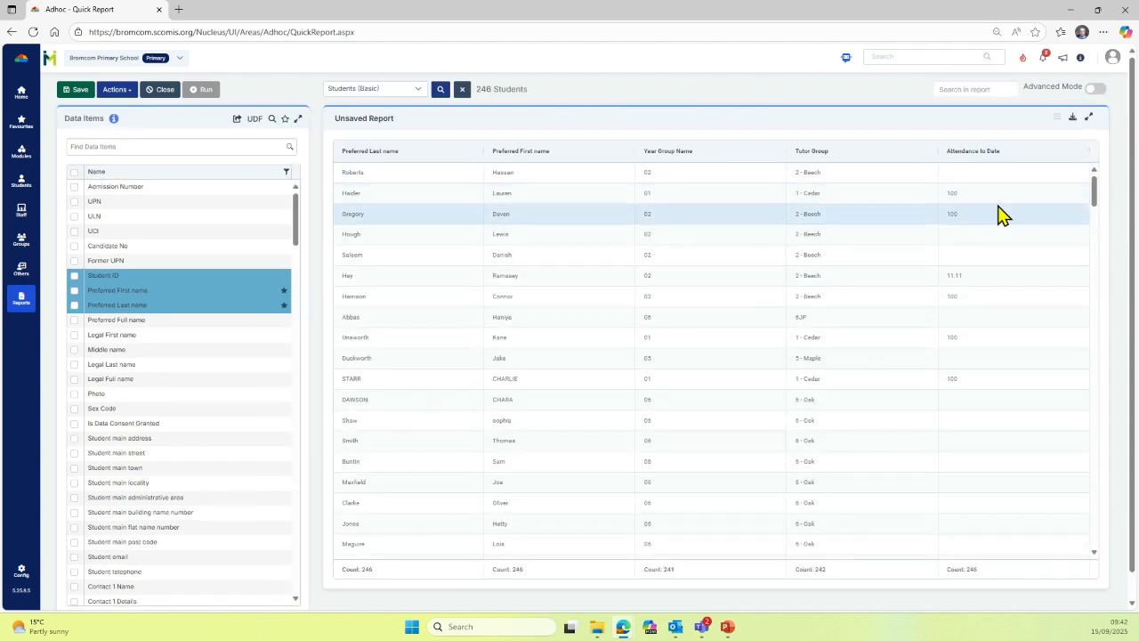
scroll(997, 200, "down", 1)
scroll(997, 200, "down", 7)
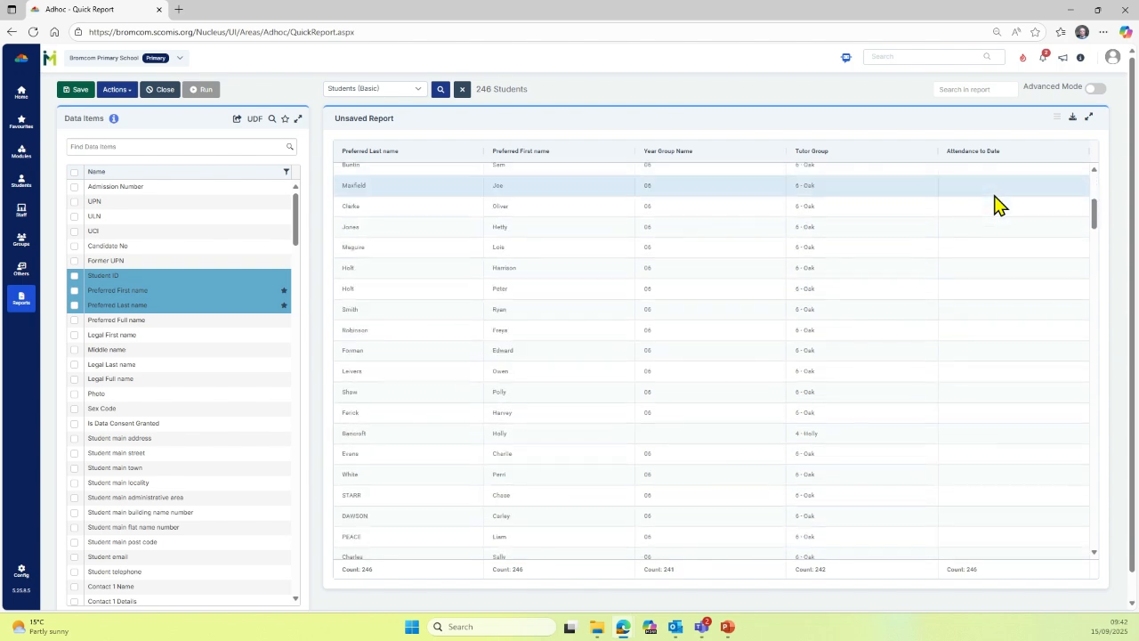
scroll(997, 200, "down", 8)
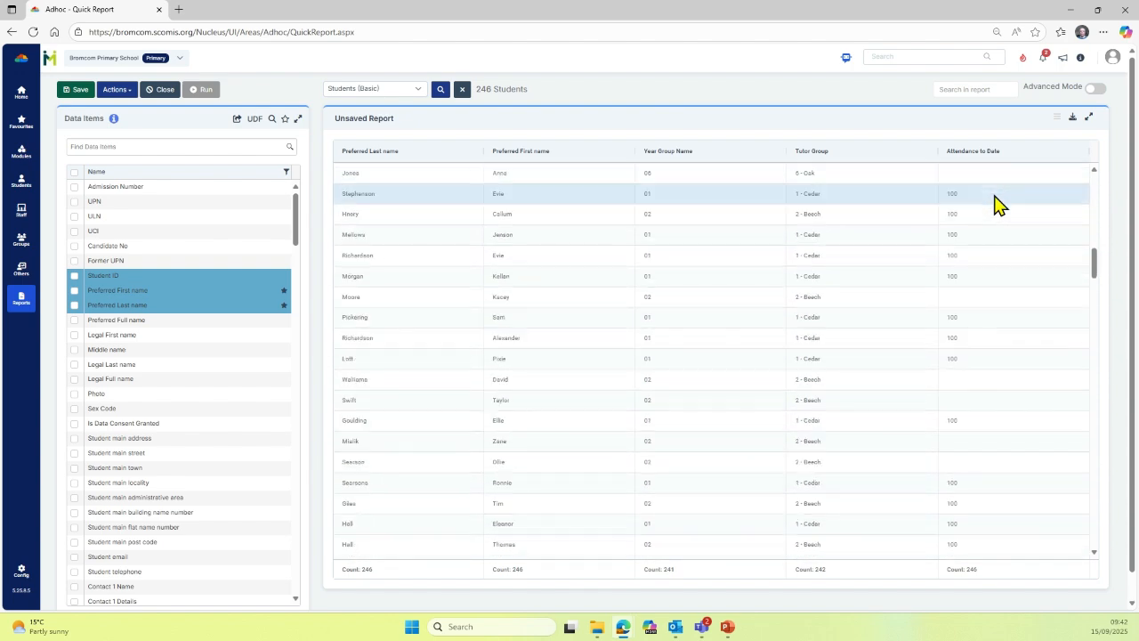
scroll(997, 205, "up", 7)
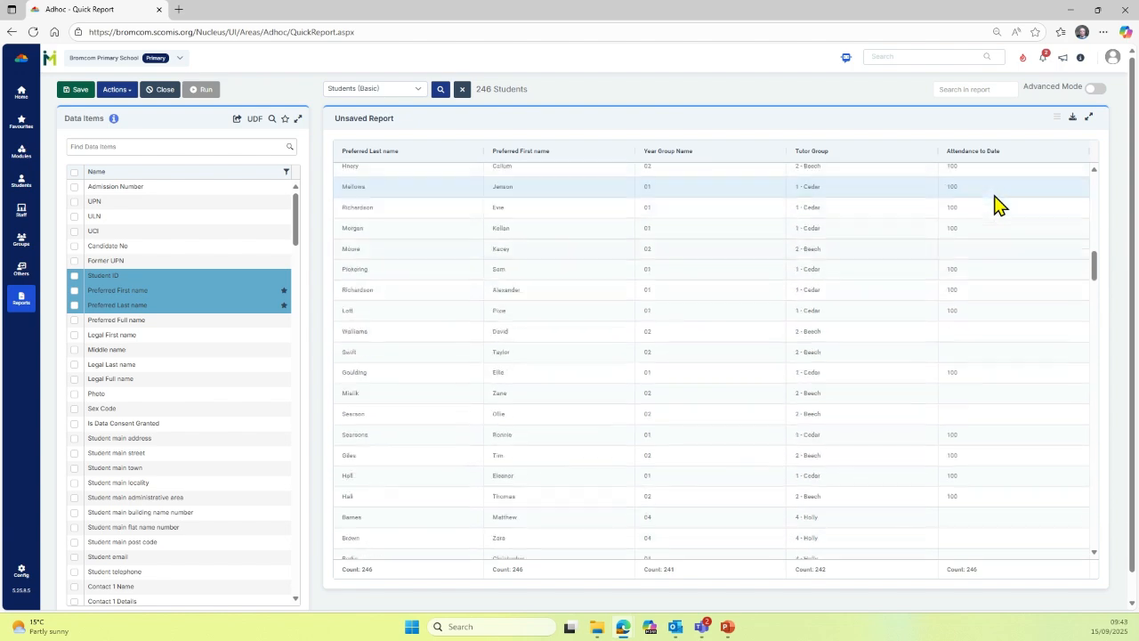
scroll(997, 205, "up", 8)
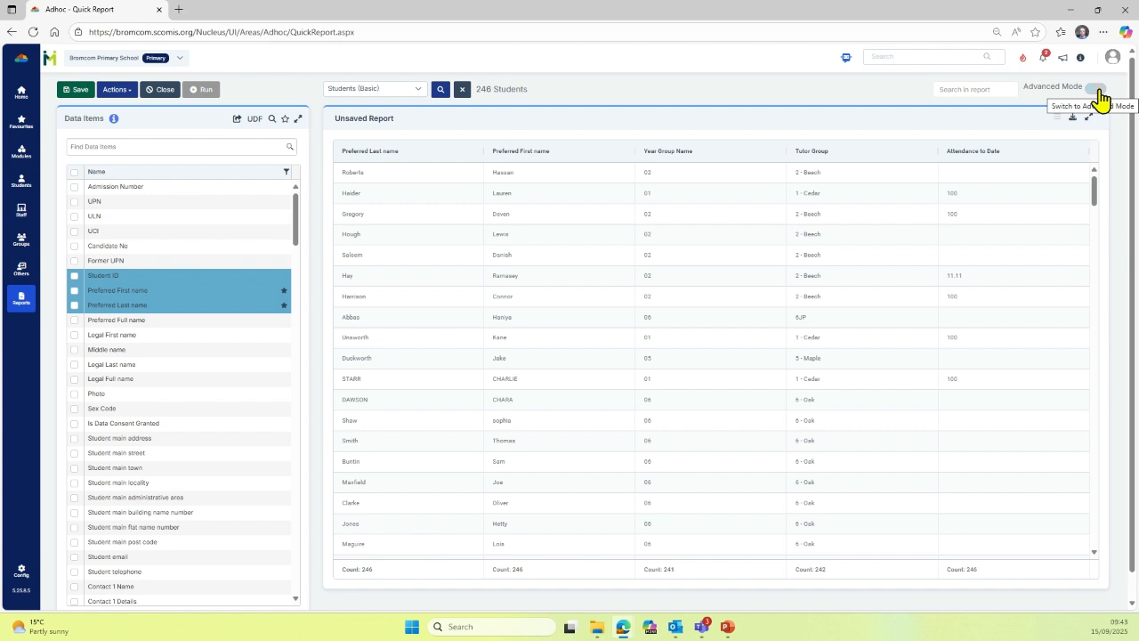
Step: In Advanced Mode, start an If Then Else column labelled "RAG Attendance" using the AttendancetoDate data item
left_click(1100, 97)
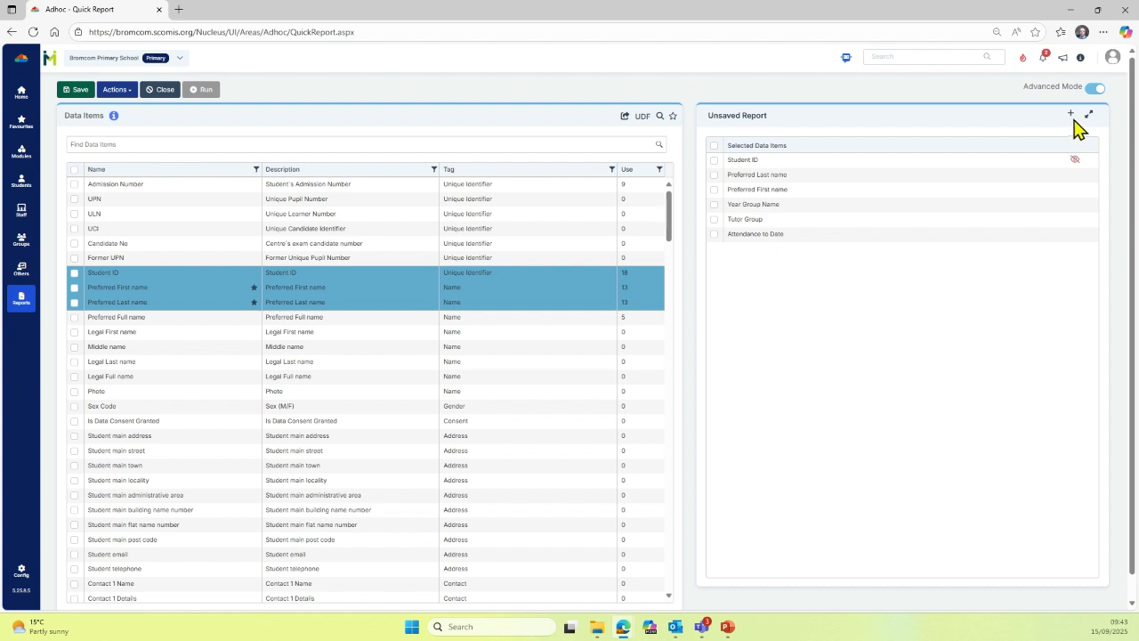
left_click(1071, 116)
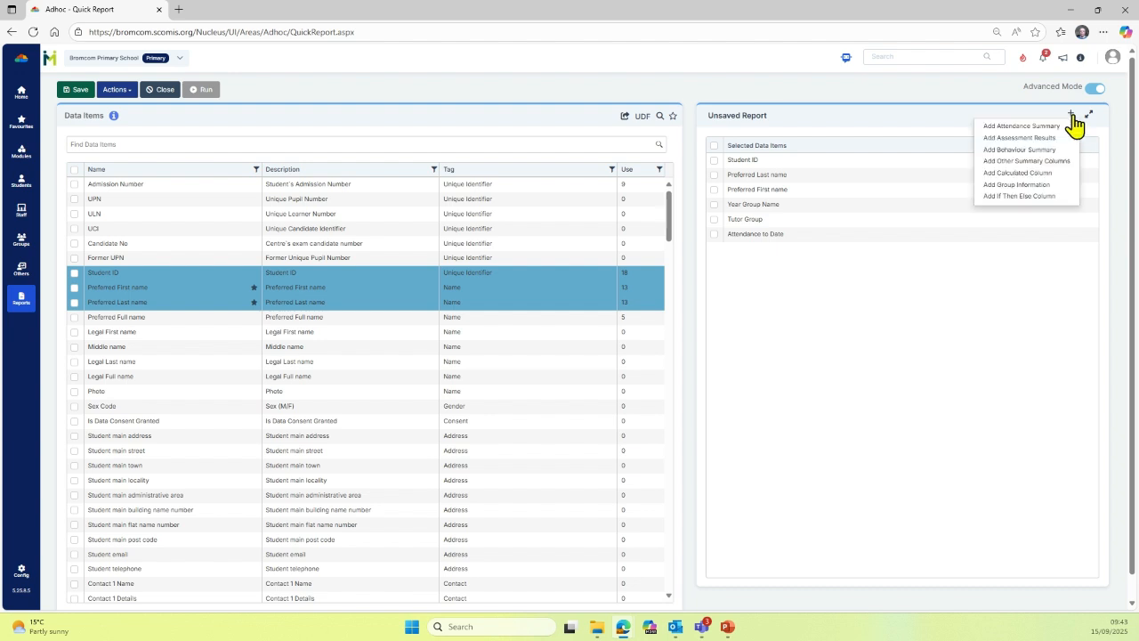
left_click(1020, 196)
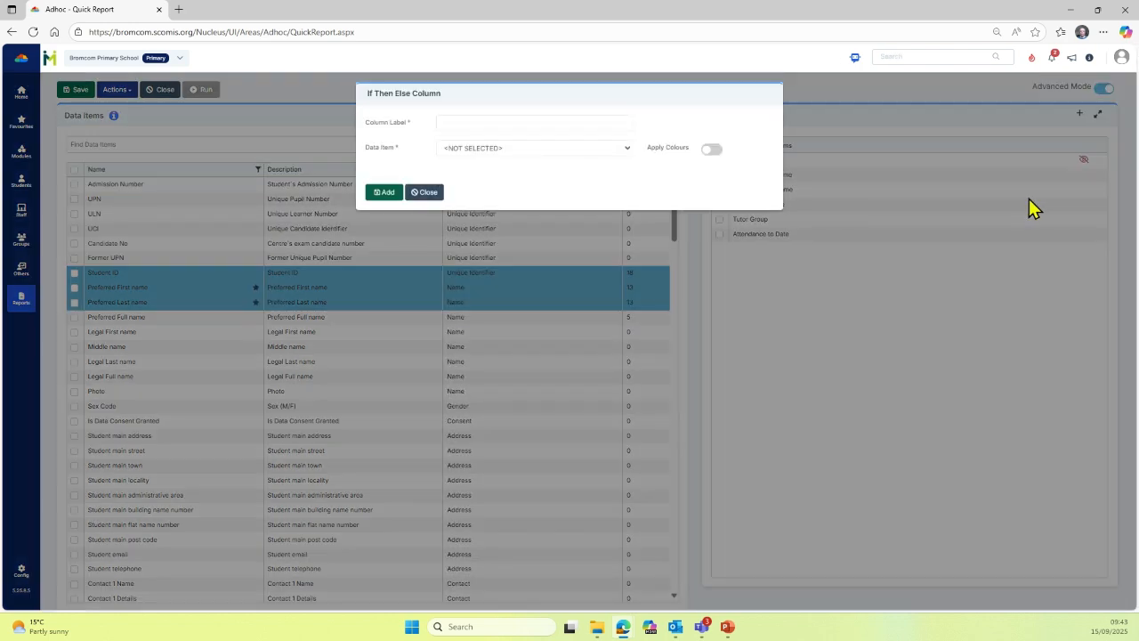
left_click(470, 122)
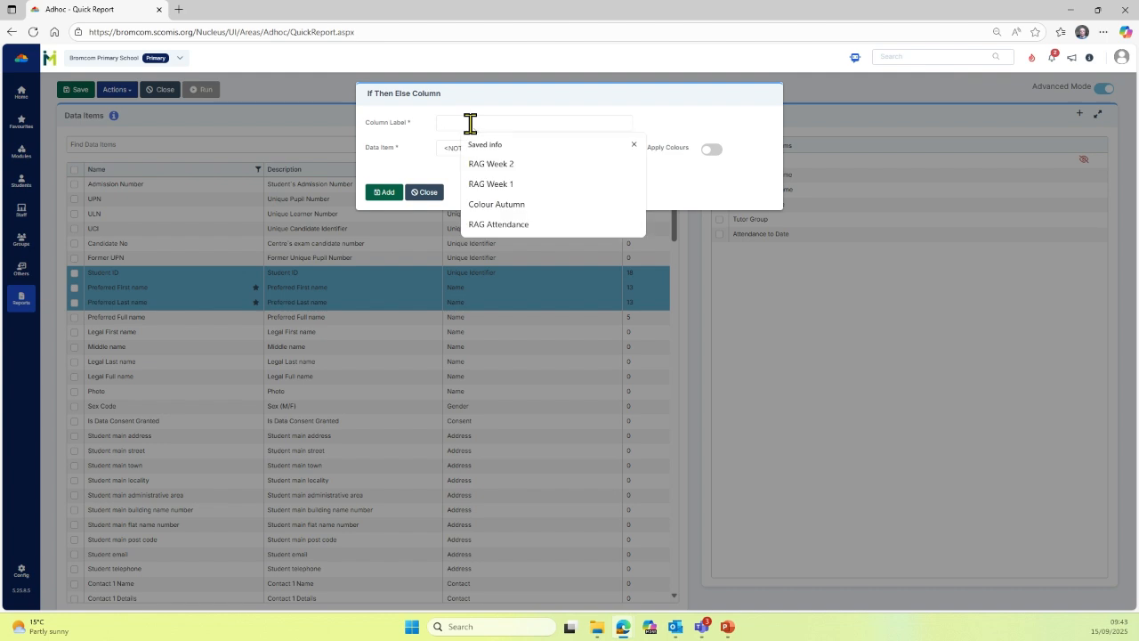
left_click(505, 227)
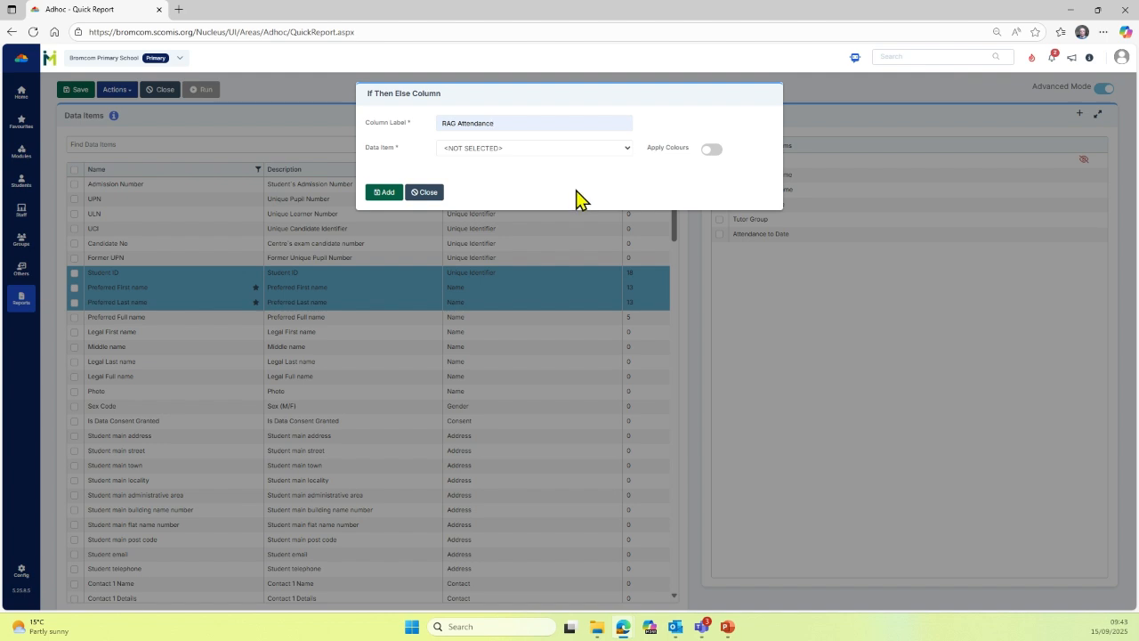
left_click(628, 153)
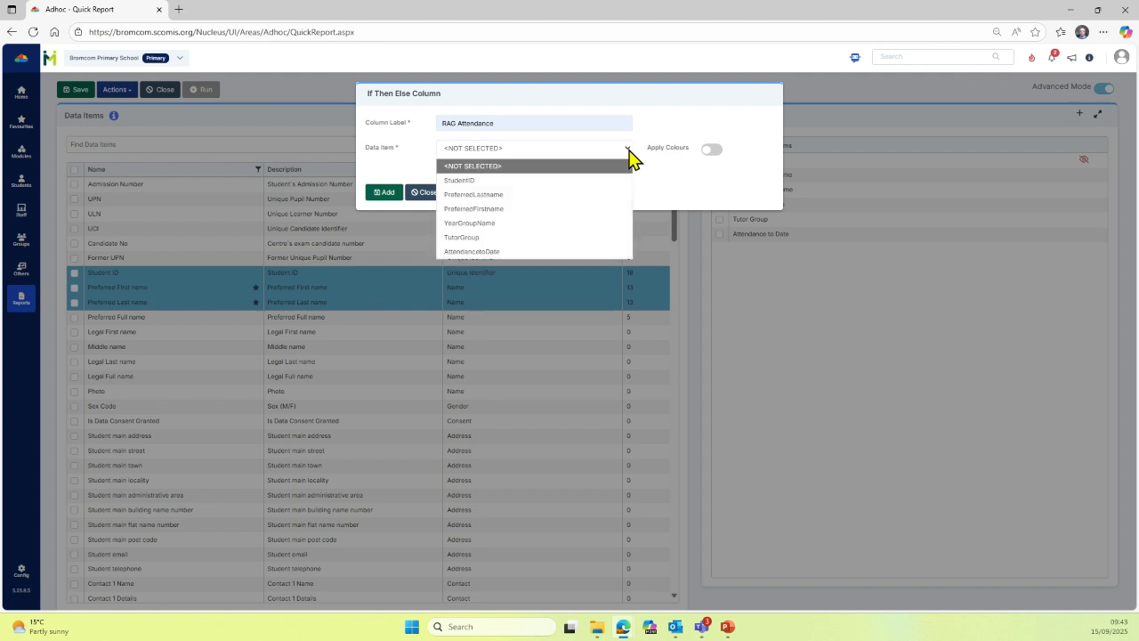
left_click(536, 251)
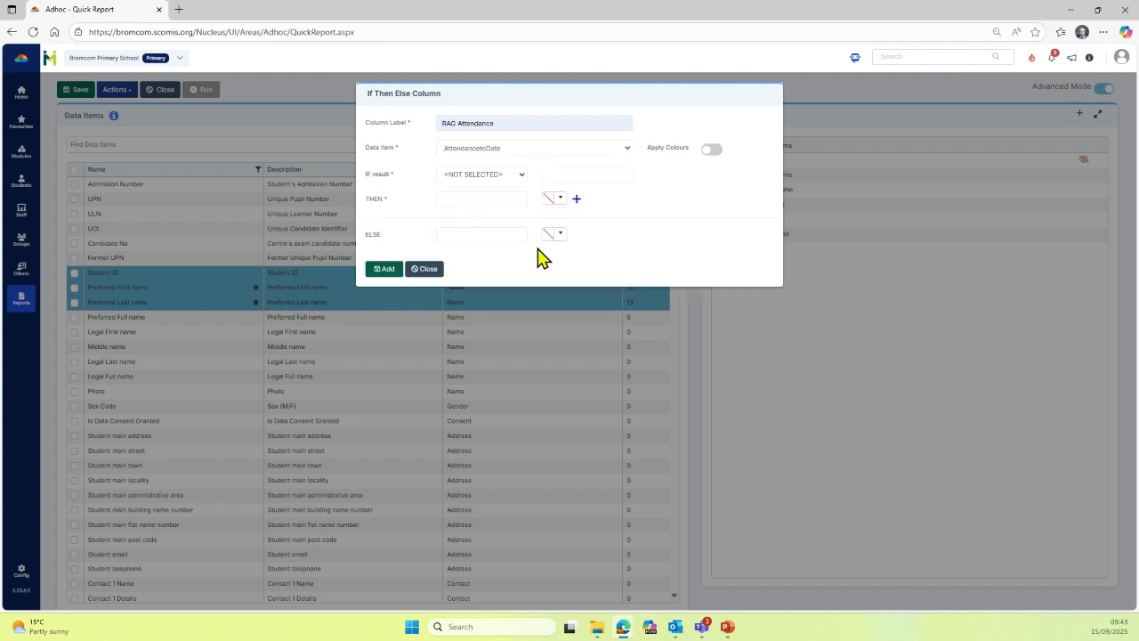
Step: Set the first condition to greater than or equal to 95, returning "+" in bright green, and add an Else IF condition
left_click(523, 176)
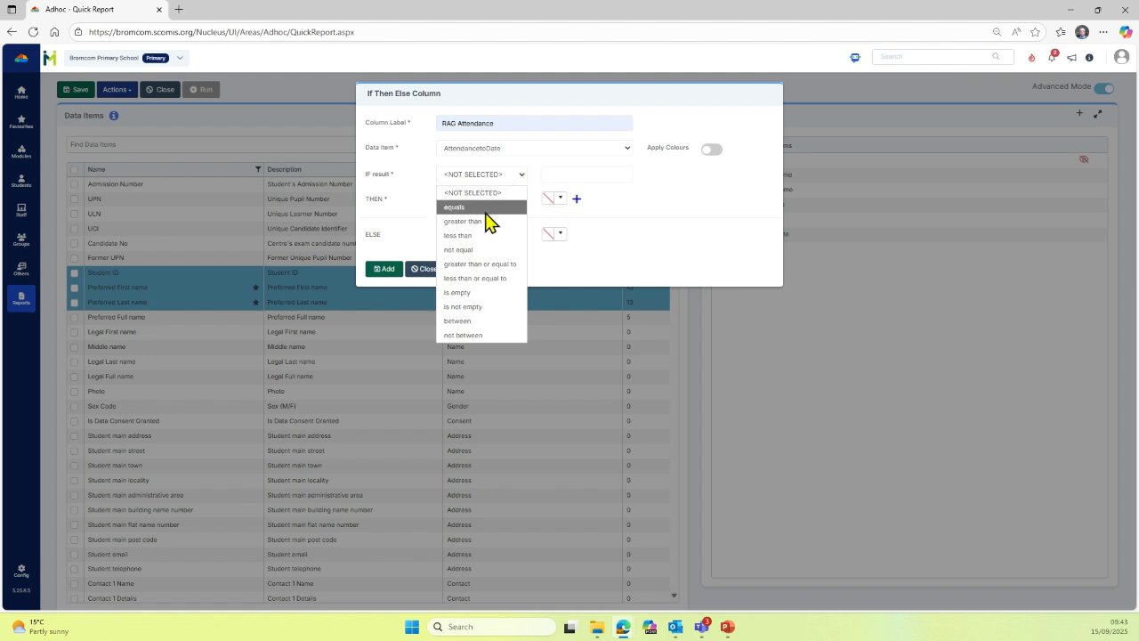
left_click(503, 266)
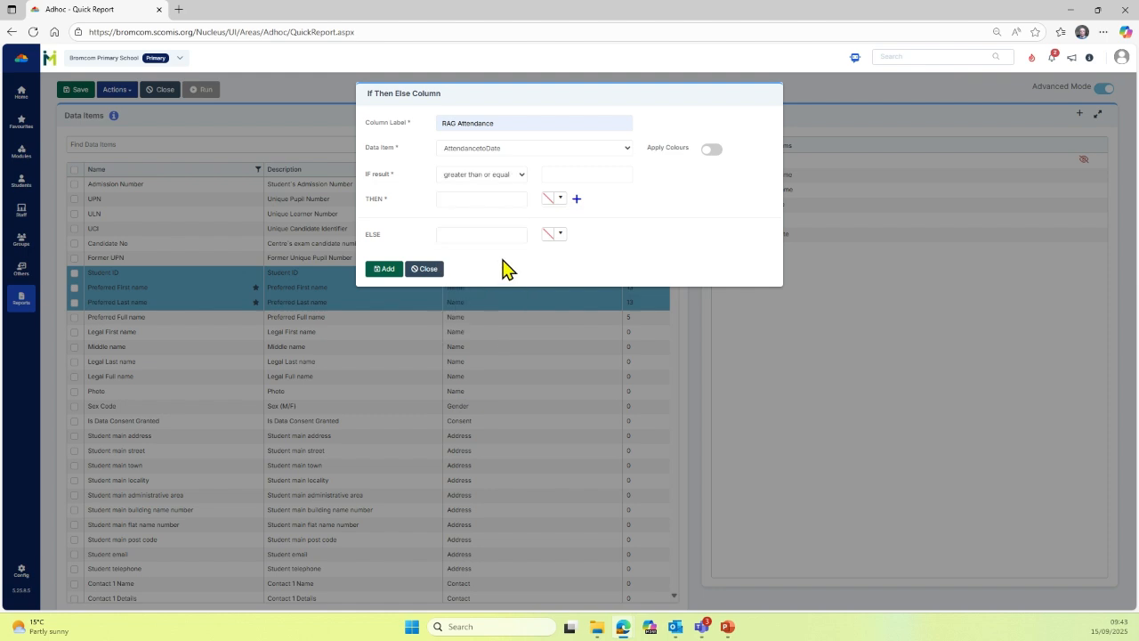
left_click(571, 175)
left_click(495, 198)
type("+")
left_click(560, 198)
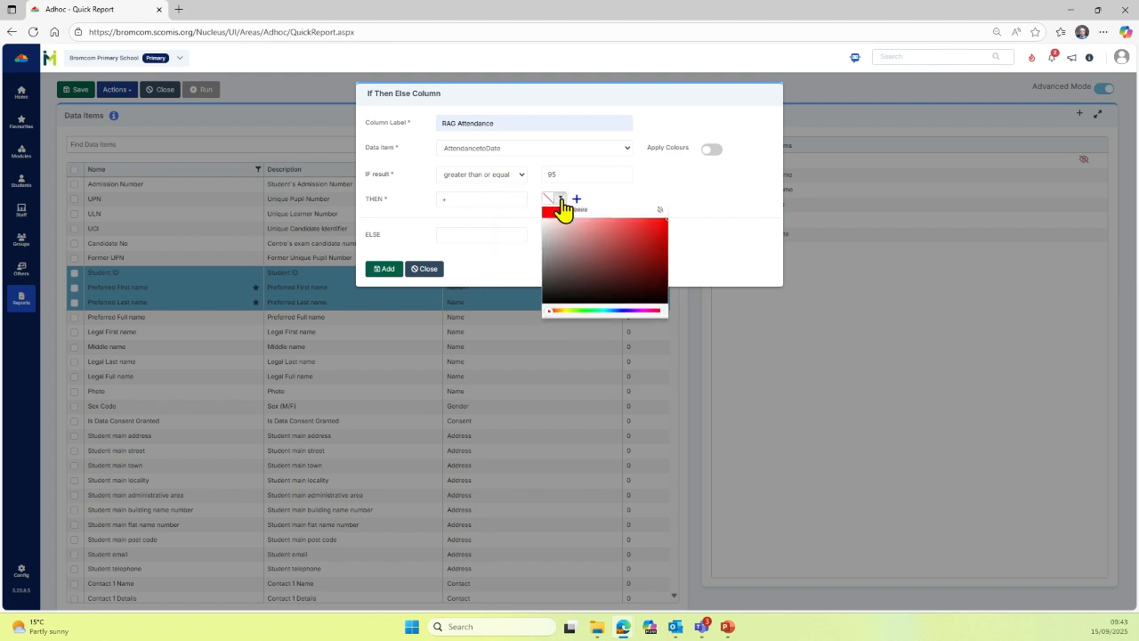
left_click(584, 316)
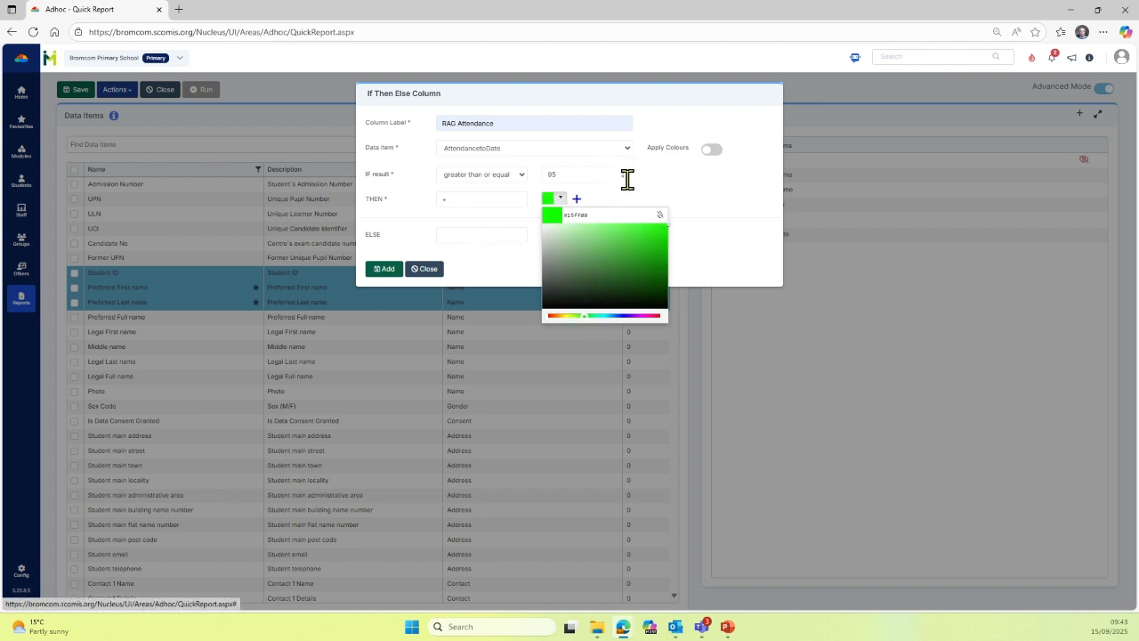
left_click(717, 219)
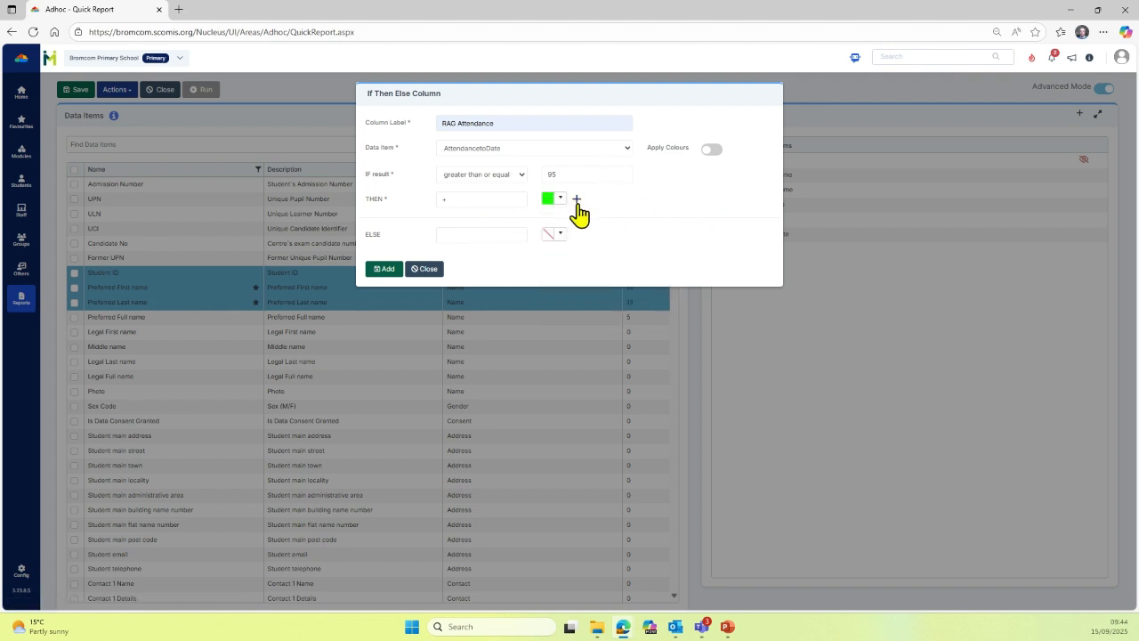
left_click(577, 199)
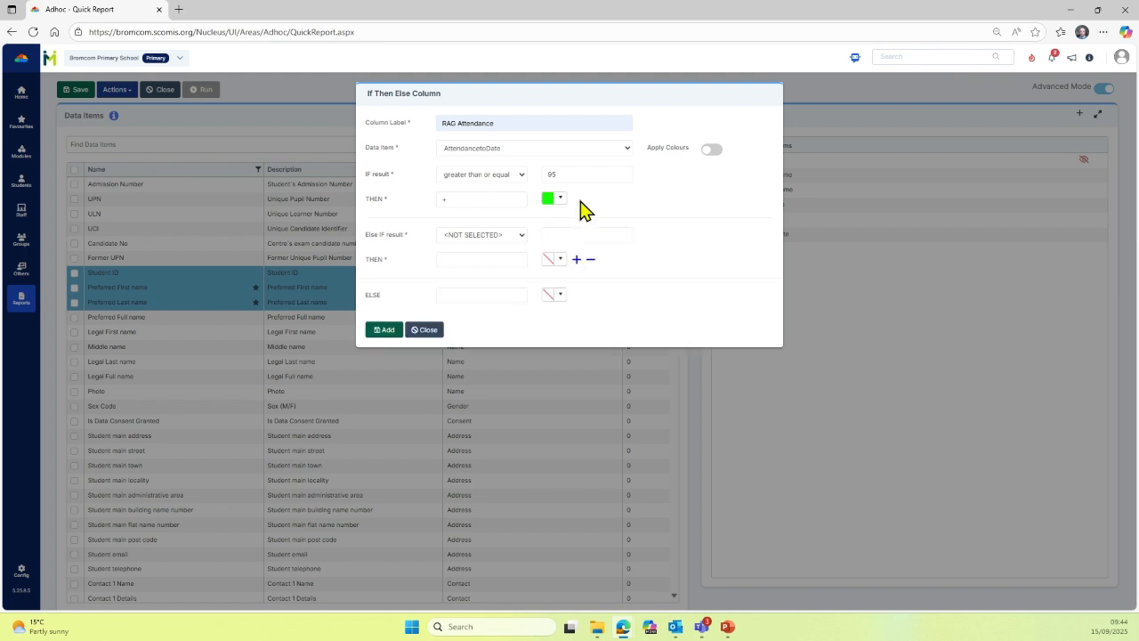
Step: Set the Else IF condition to greater than or equal to 90, returning "=" in orange
left_click(520, 237)
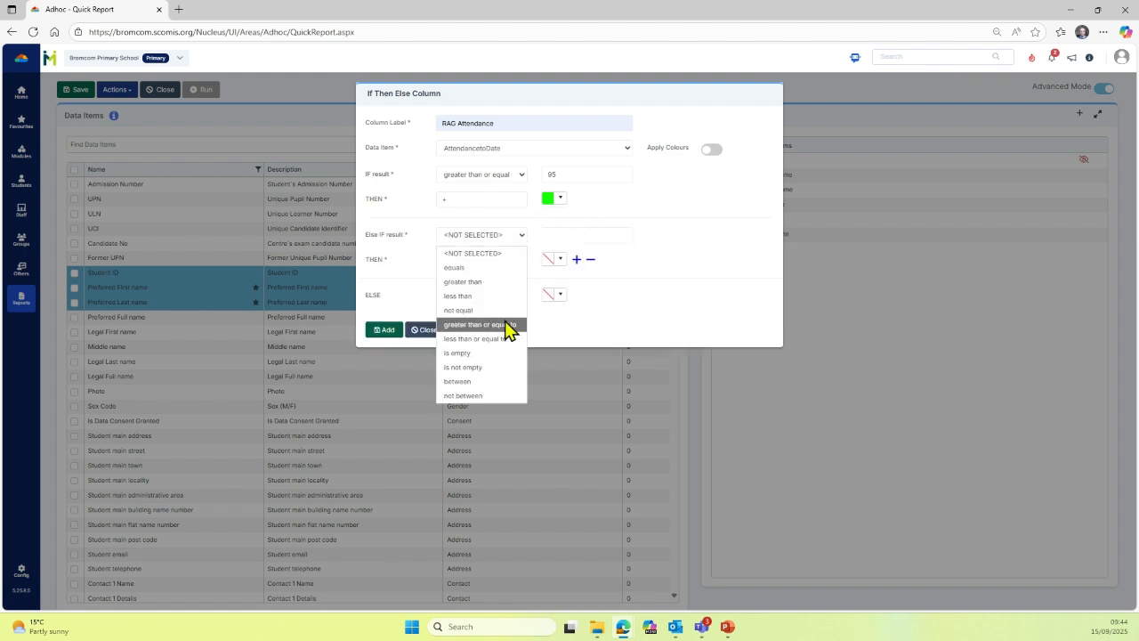
left_click(508, 324)
left_click(577, 233)
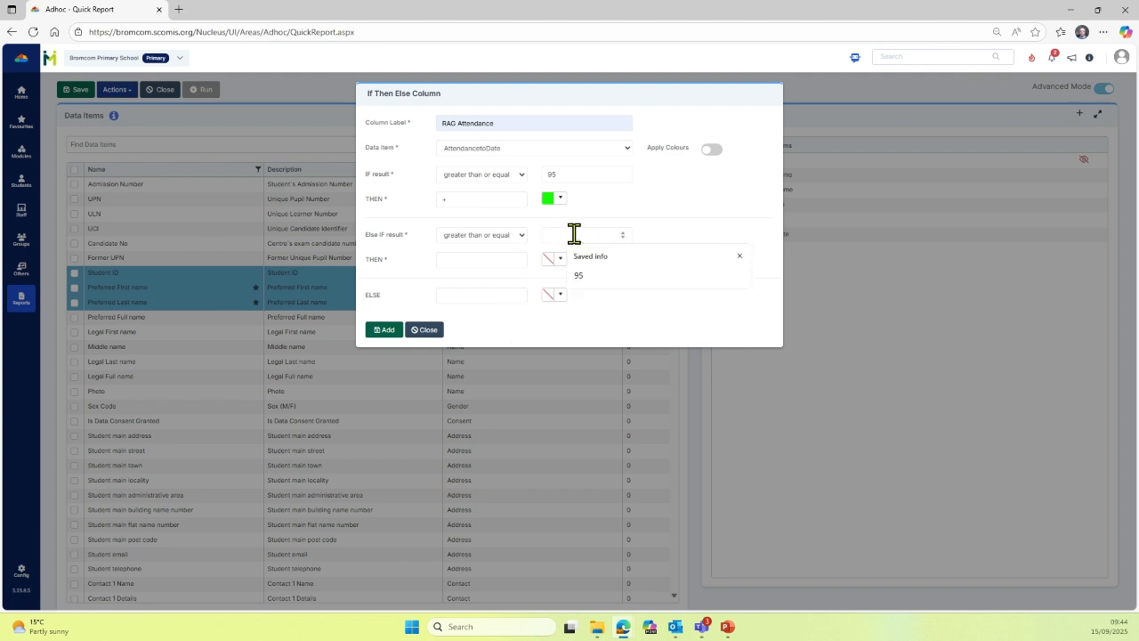
type("90")
left_click(496, 259)
type("=")
left_click(561, 259)
left_click(561, 259)
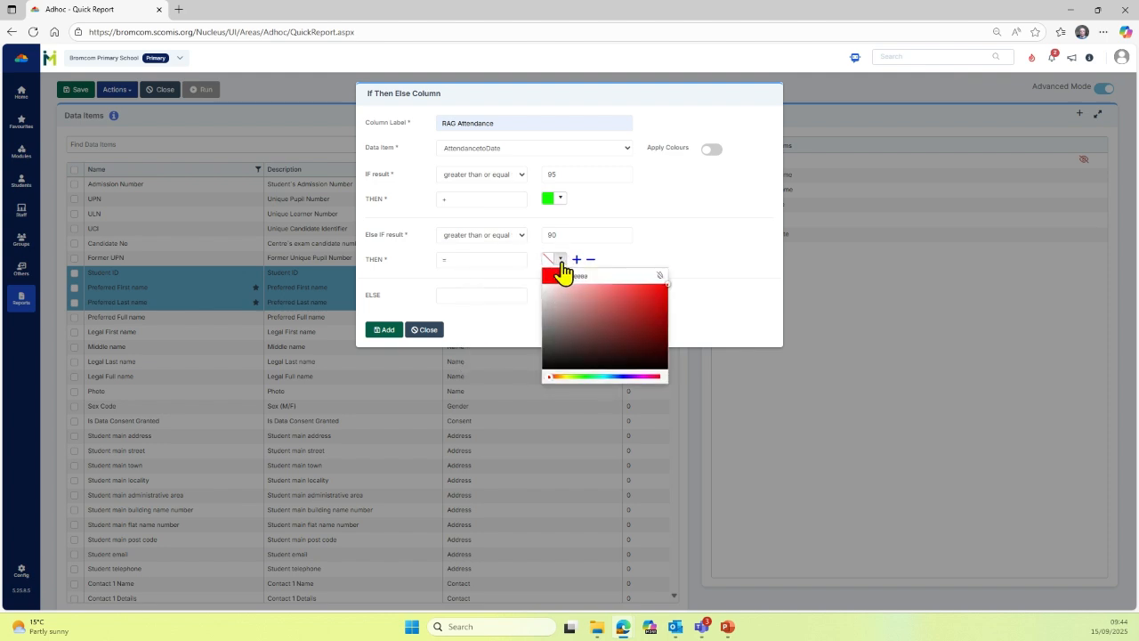
left_click(560, 377)
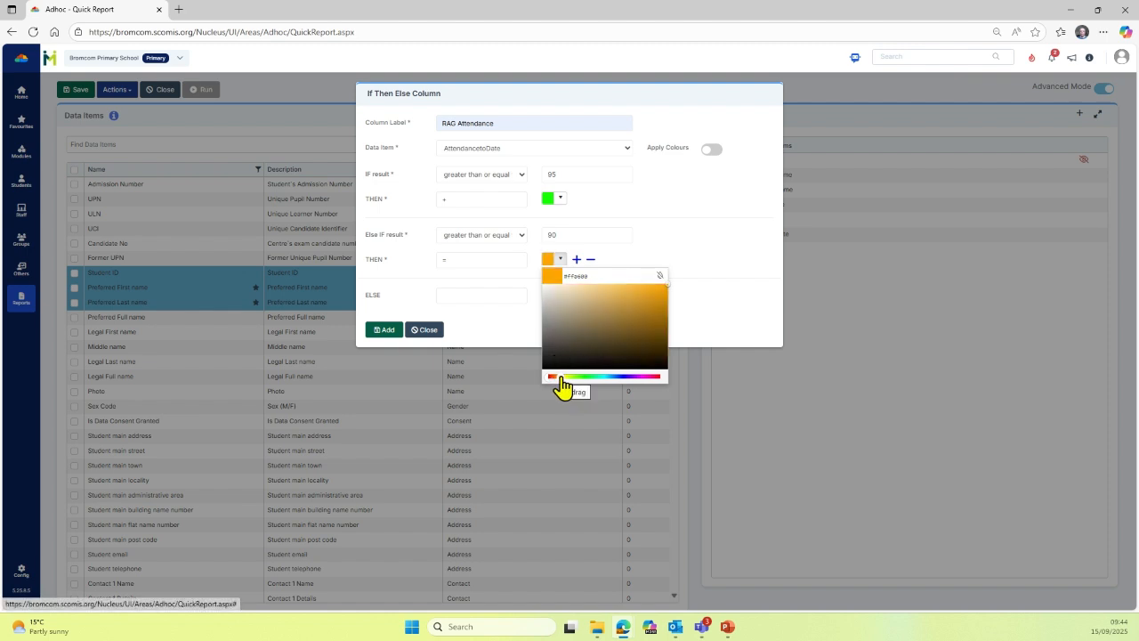
left_click(747, 256)
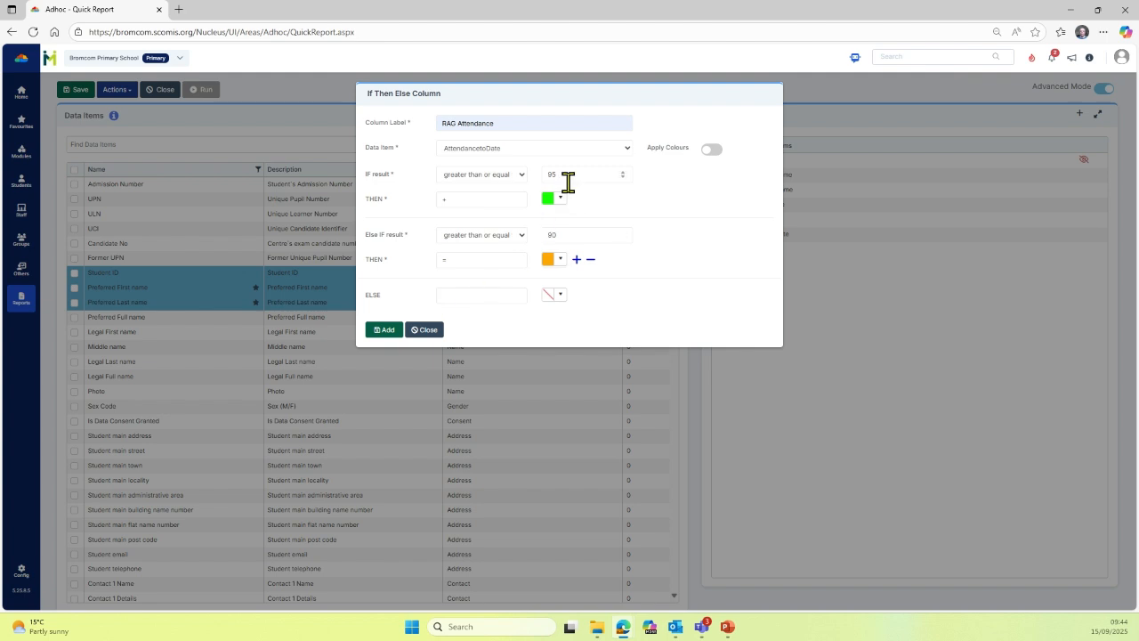
Step: Set the ELSE result to return "-" in red
left_click(561, 297)
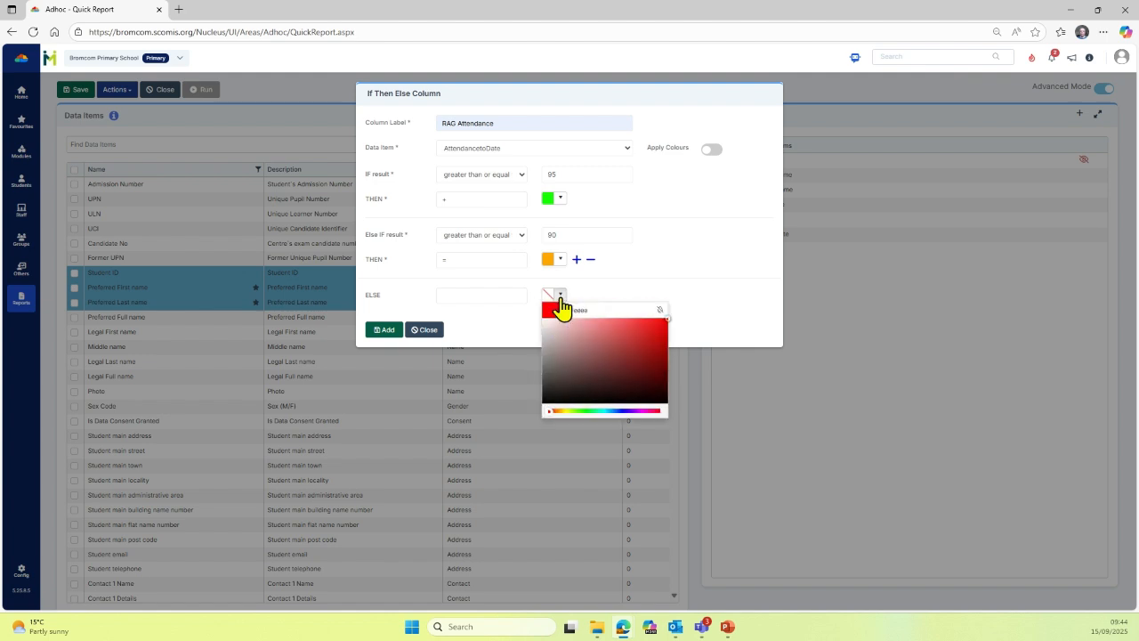
left_click(554, 412)
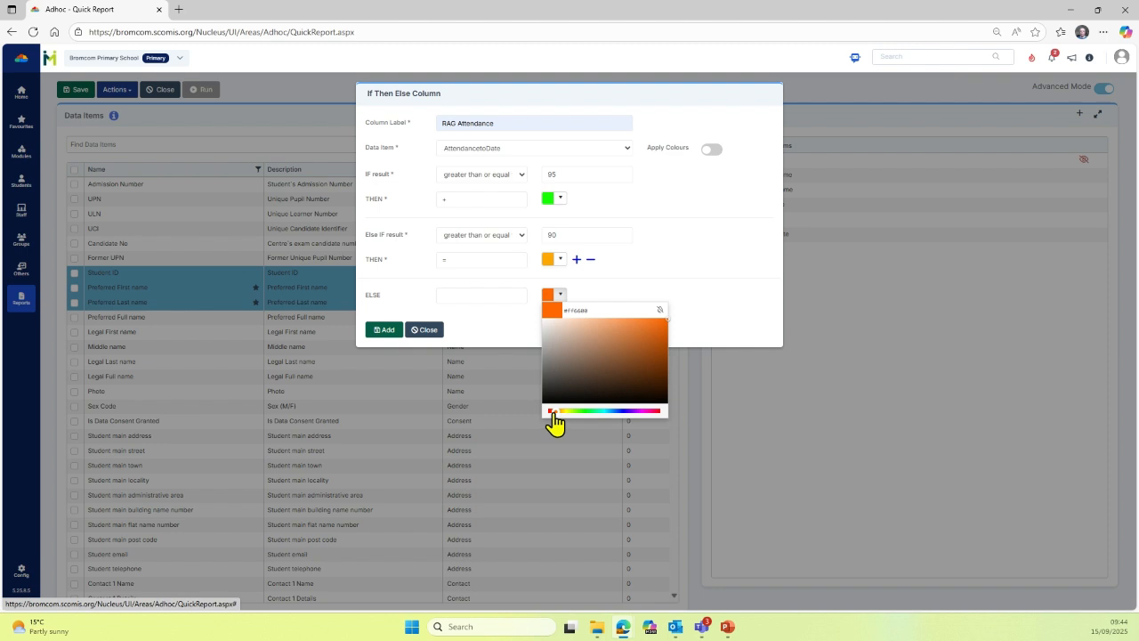
left_click(550, 412)
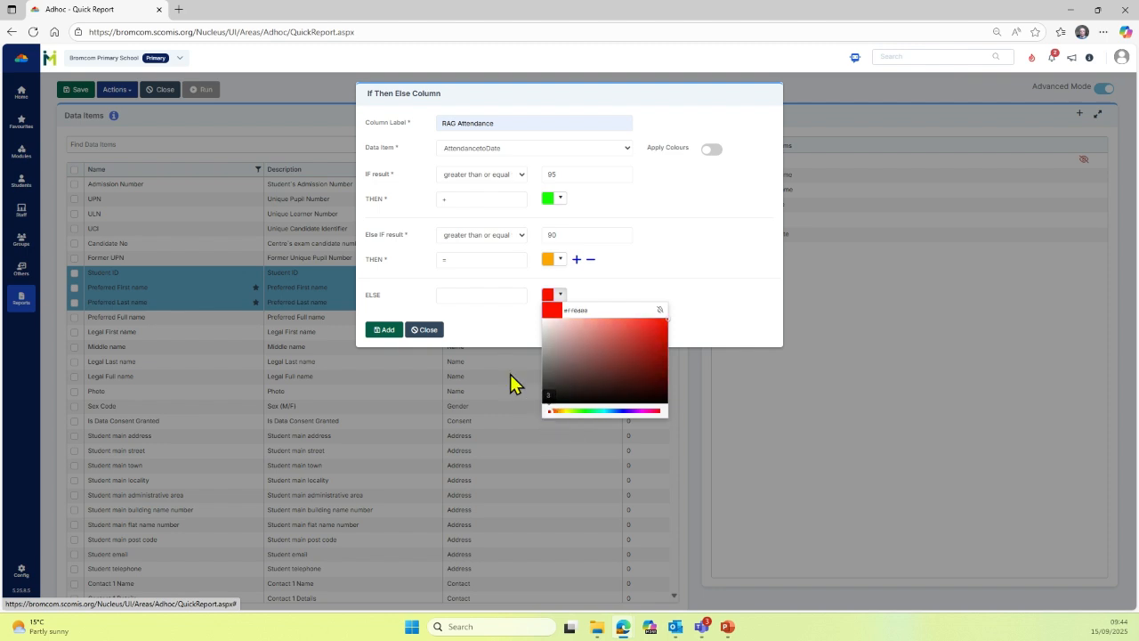
left_click(463, 297)
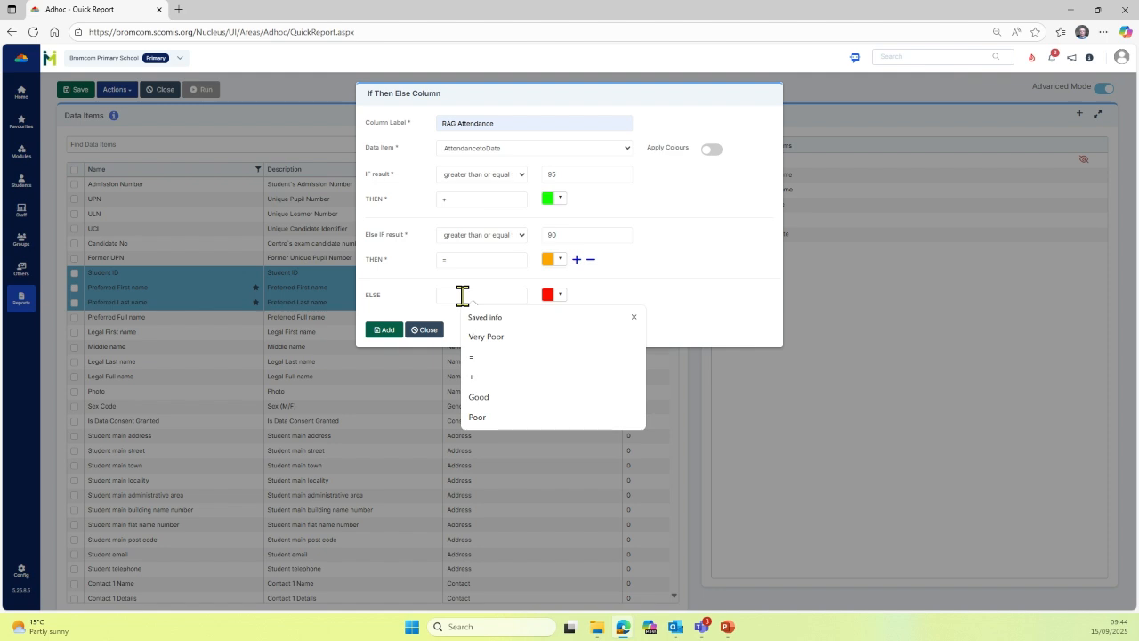
type("-")
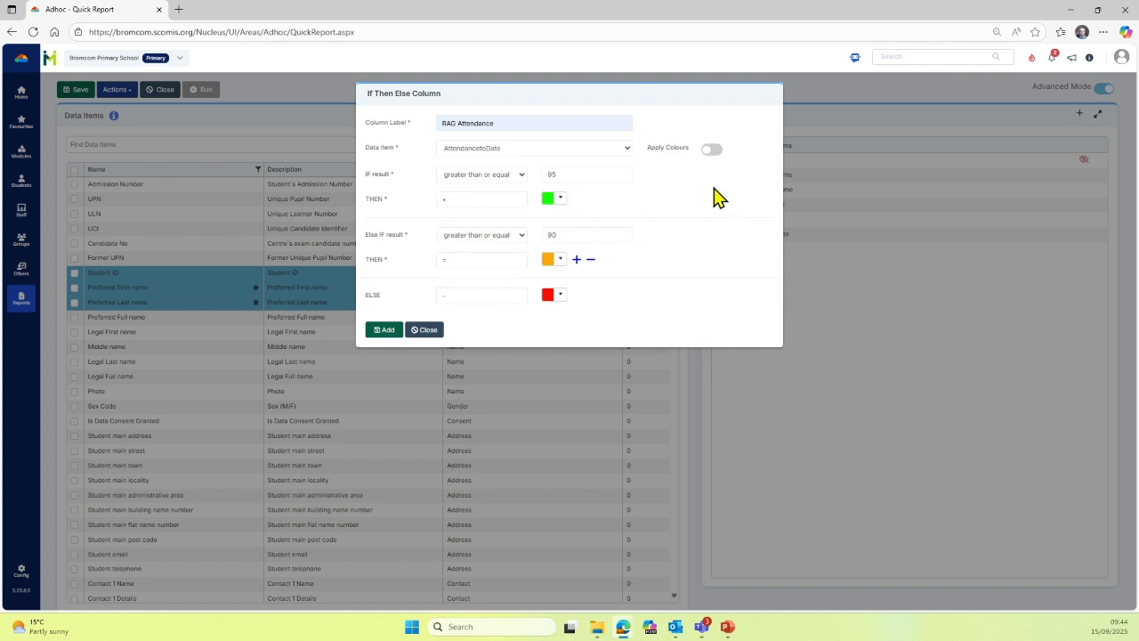
Step: Enable Apply Colours for the AttendancetoDate data item and add the RAG Attendance column to the report
left_click(713, 150)
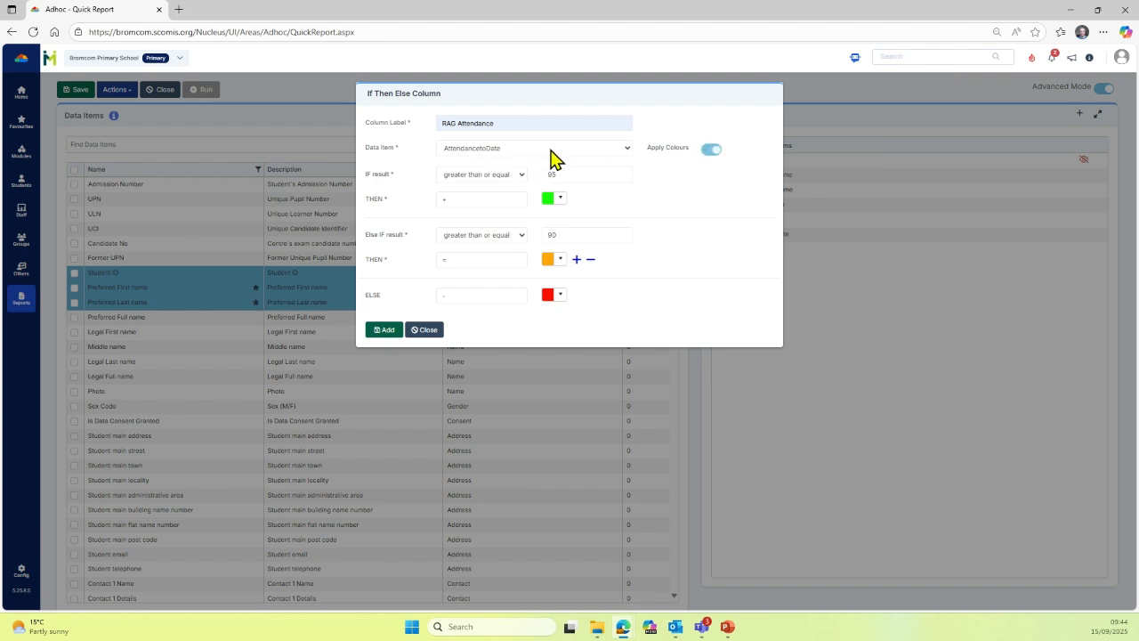
left_click(385, 331)
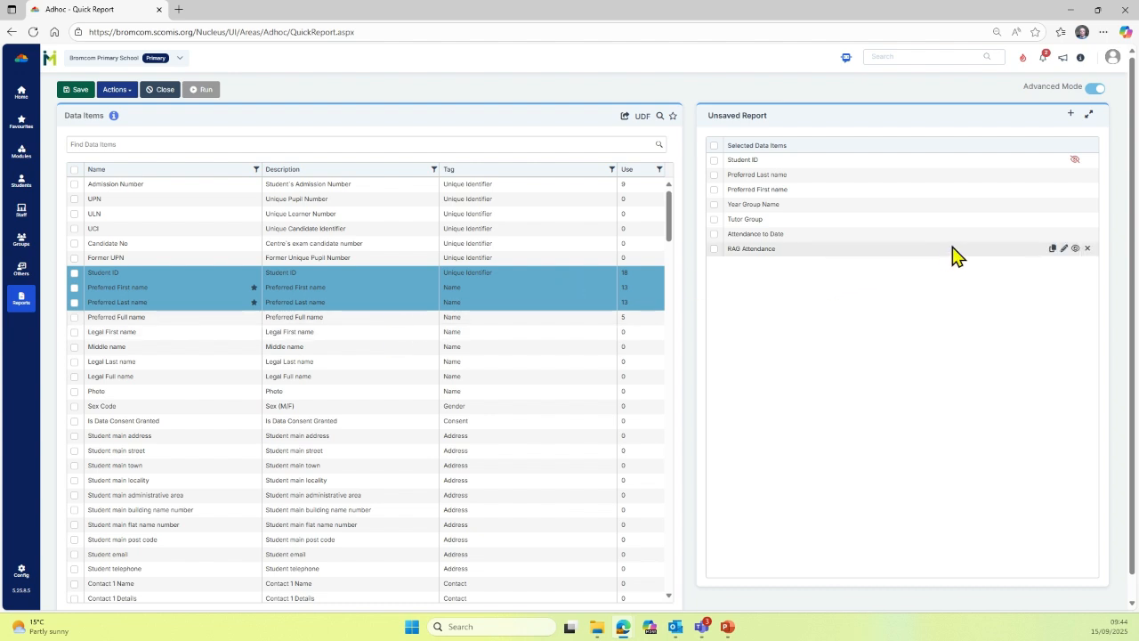
Step: Hide the RAG Attendance column in the report and leave Advanced Mode
left_click(1075, 249)
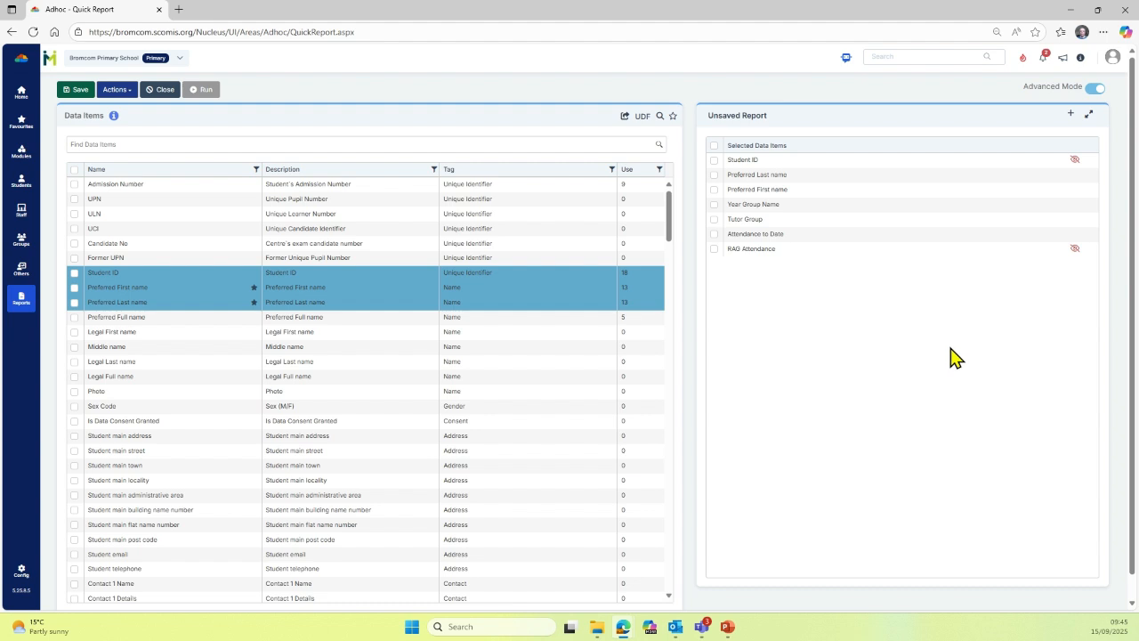
left_click(1094, 93)
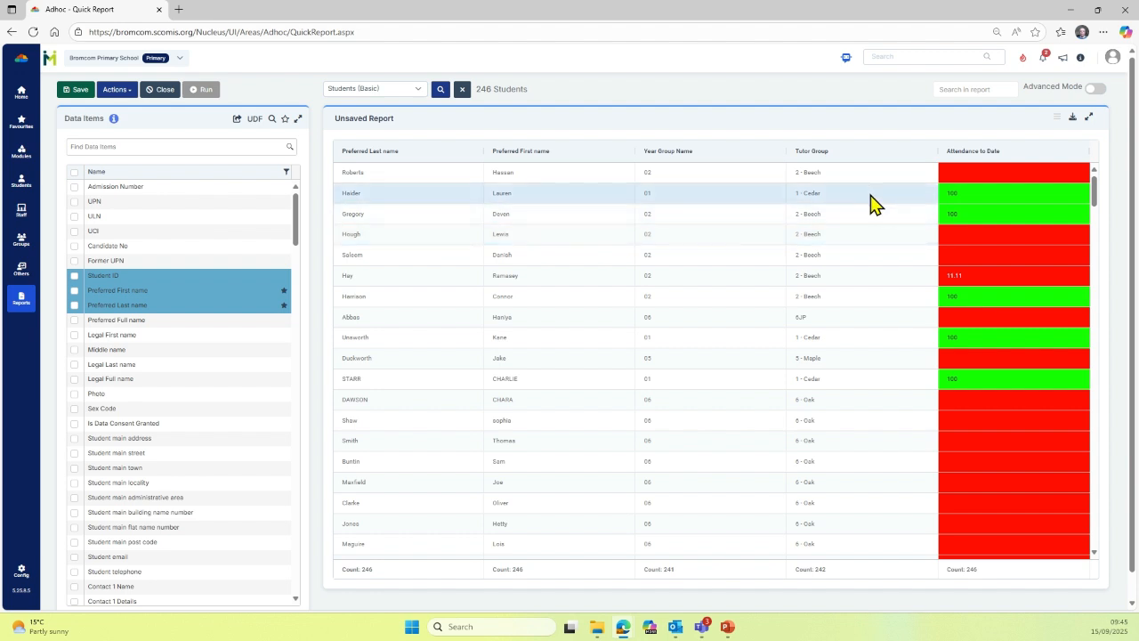
Step: Export the report as an Excel workbook, open the downloaded file in Excel to view the colours and close it
left_click(1073, 122)
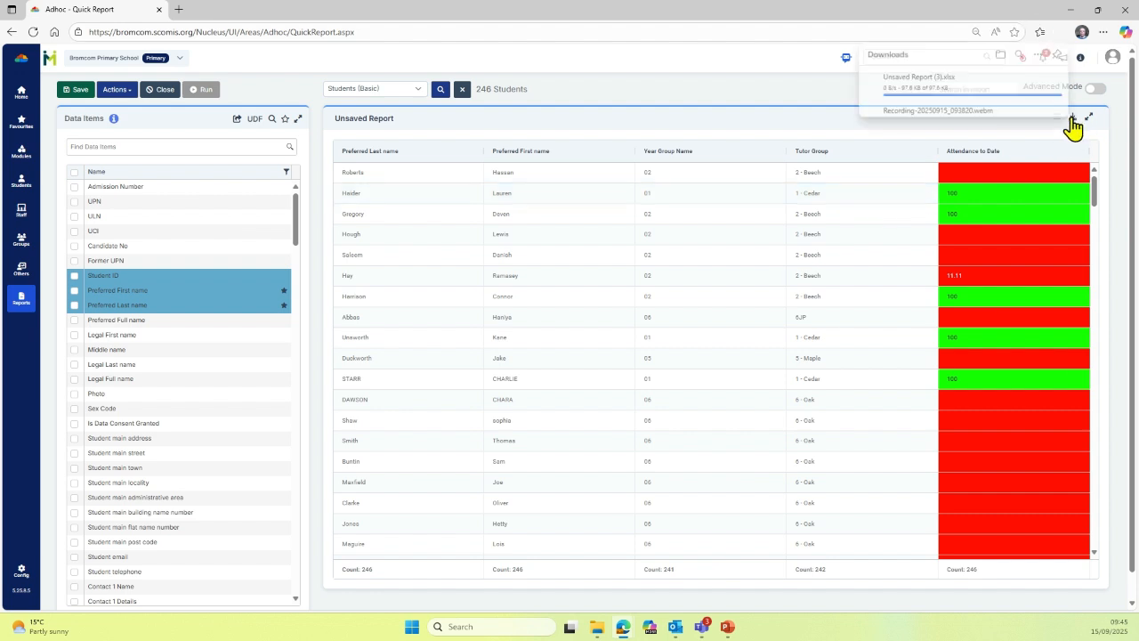
left_click(914, 82)
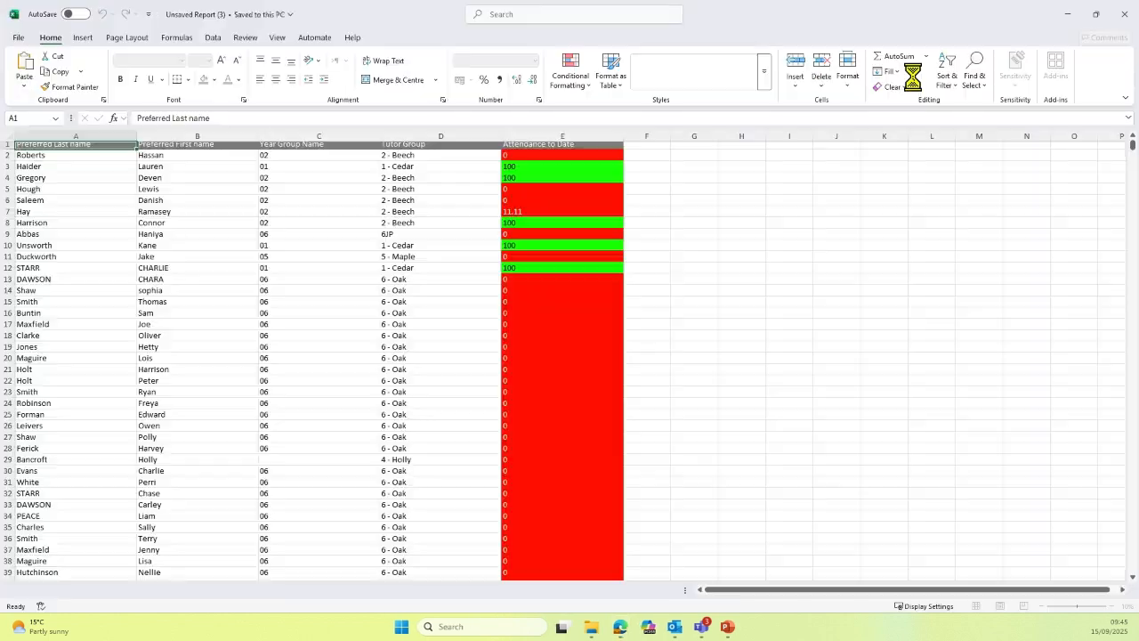
left_click(1126, 18)
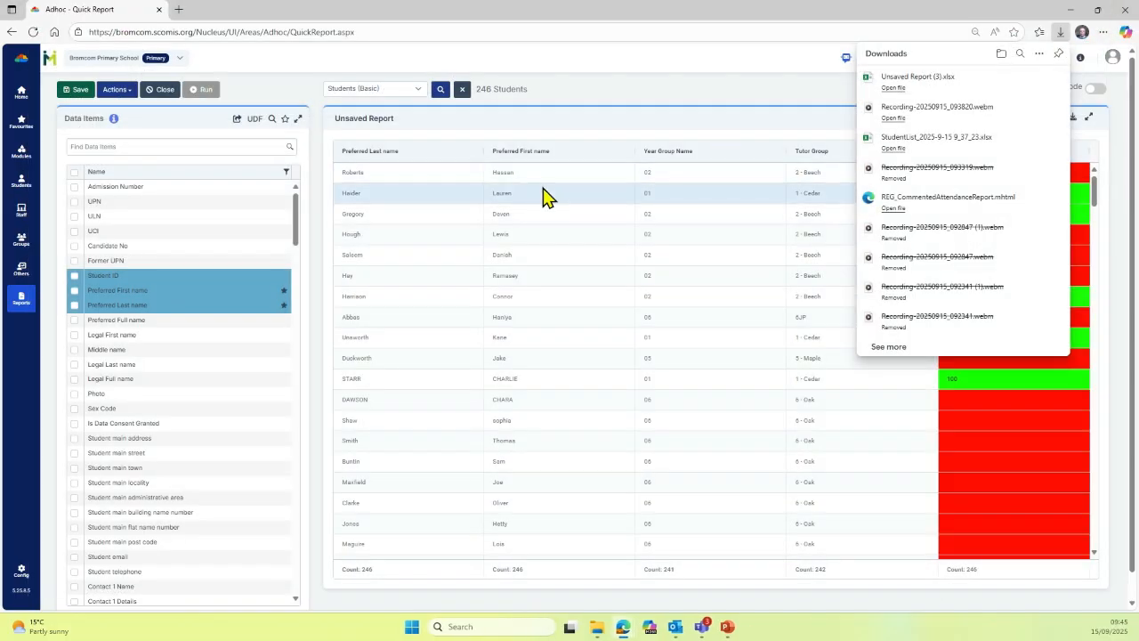
Step: Start saving the quick report with "Attendance Colour coded" as both its title and description
left_click(79, 90)
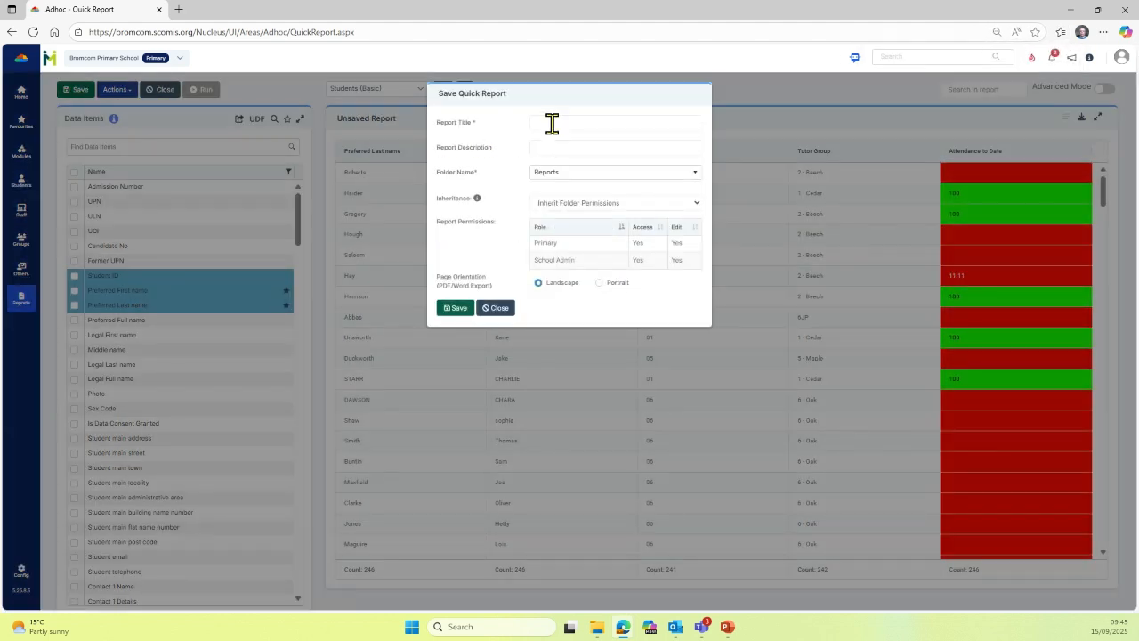
left_click(551, 124)
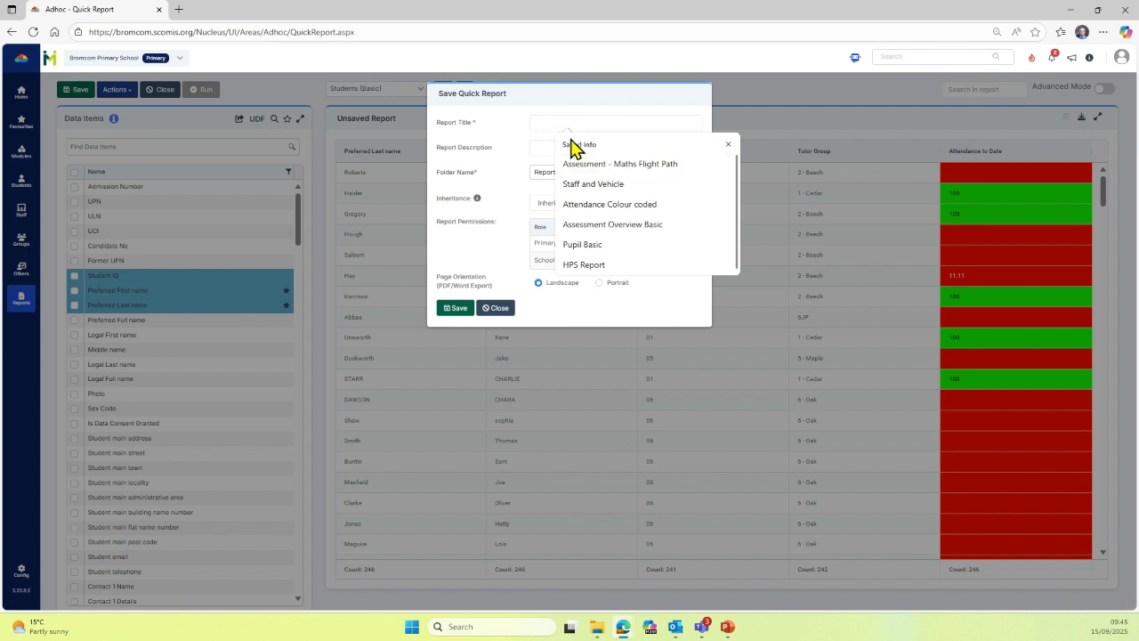
left_click(603, 204)
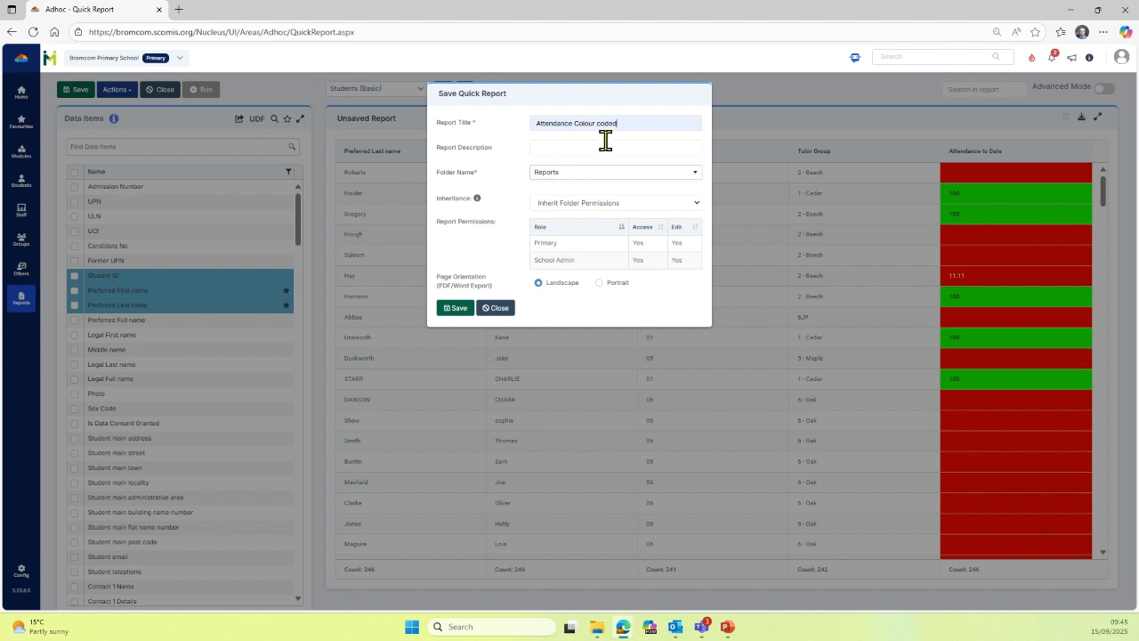
left_click_drag(635, 124, 485, 117)
key("ctrl+c")
left_click(555, 147)
key("ctrl+v")
Step: Choose the Attendance folder under Module Reports for the report and save it
left_click(598, 176)
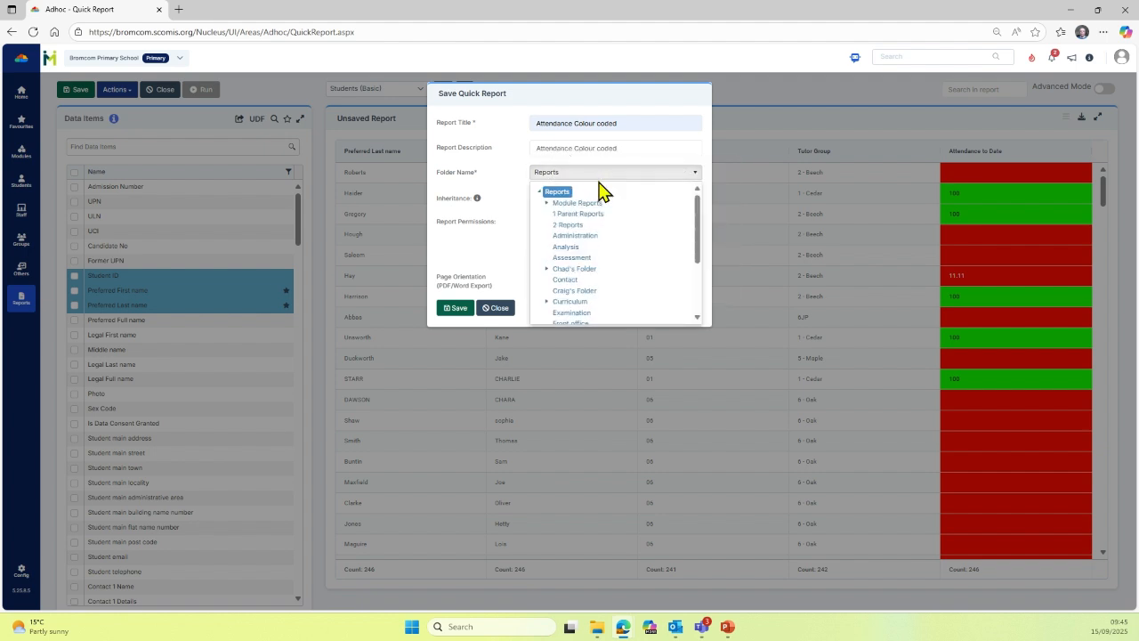
left_click(547, 204)
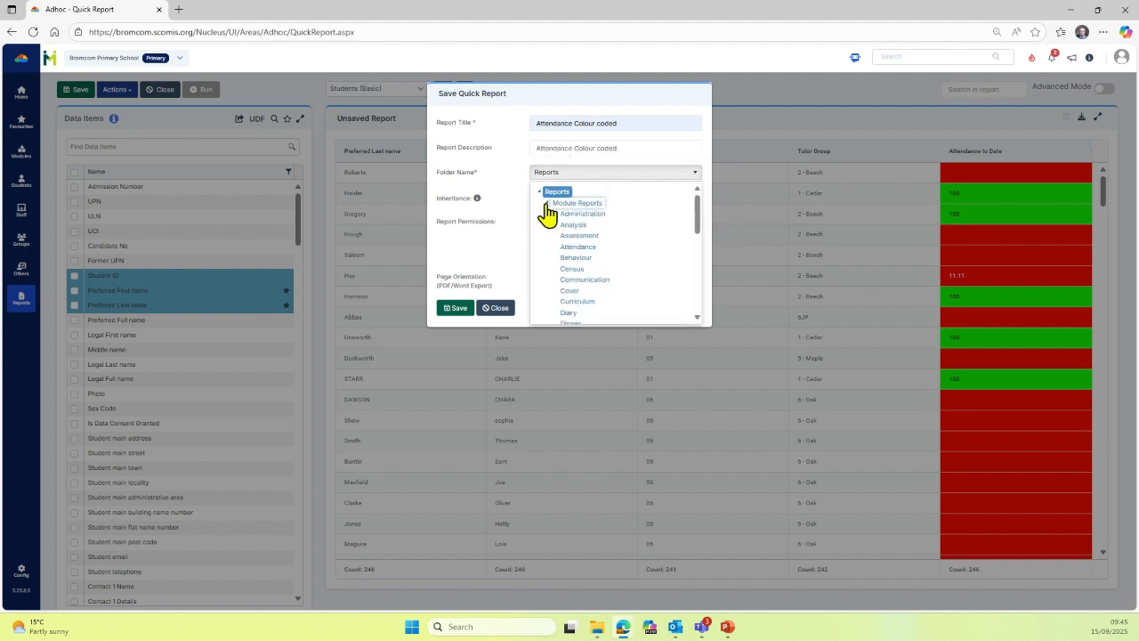
left_click(577, 247)
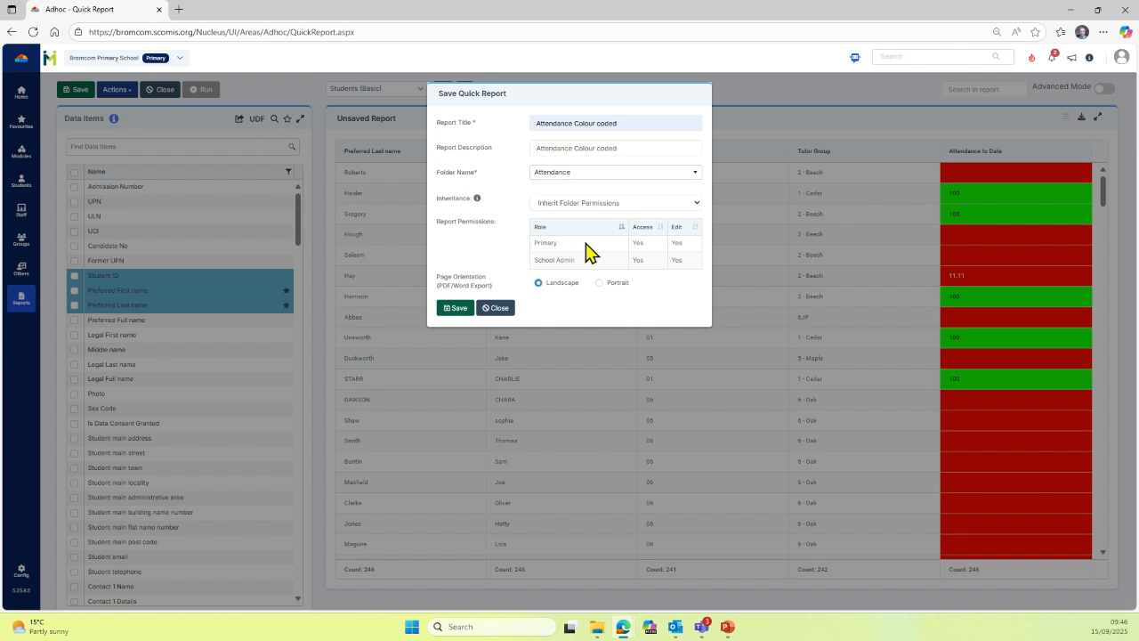
left_click(459, 310)
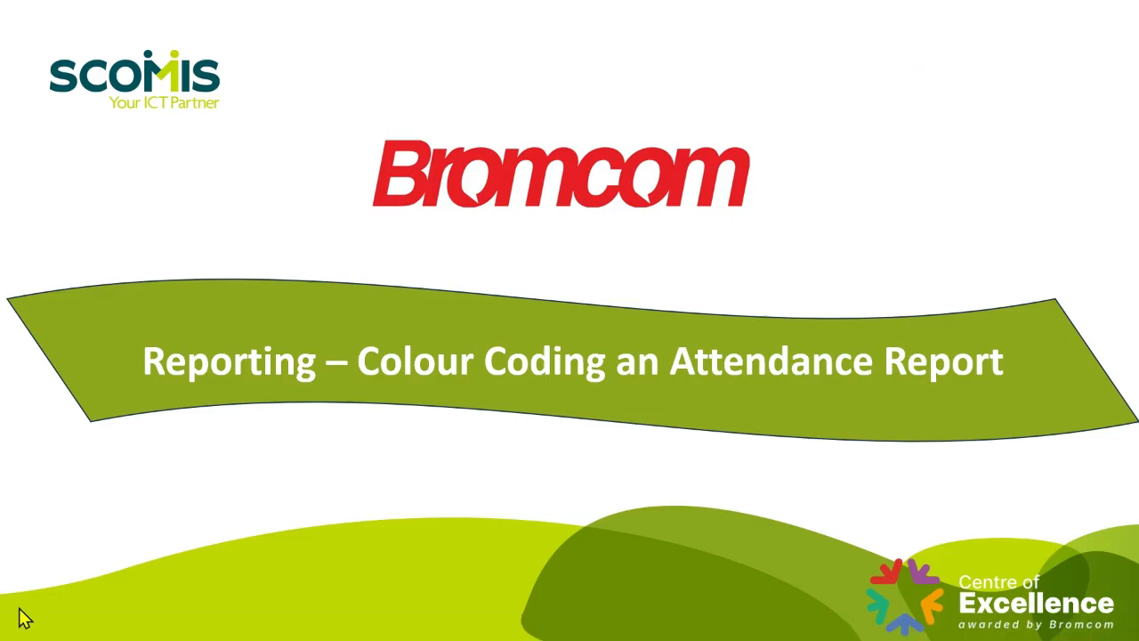
left_click(433, 522)
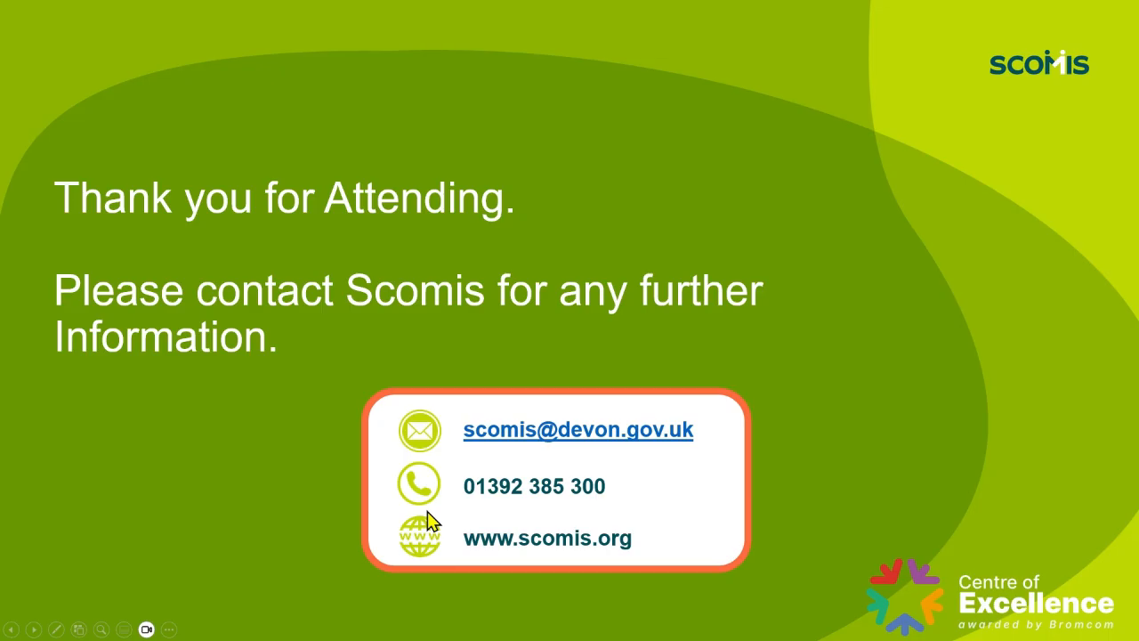